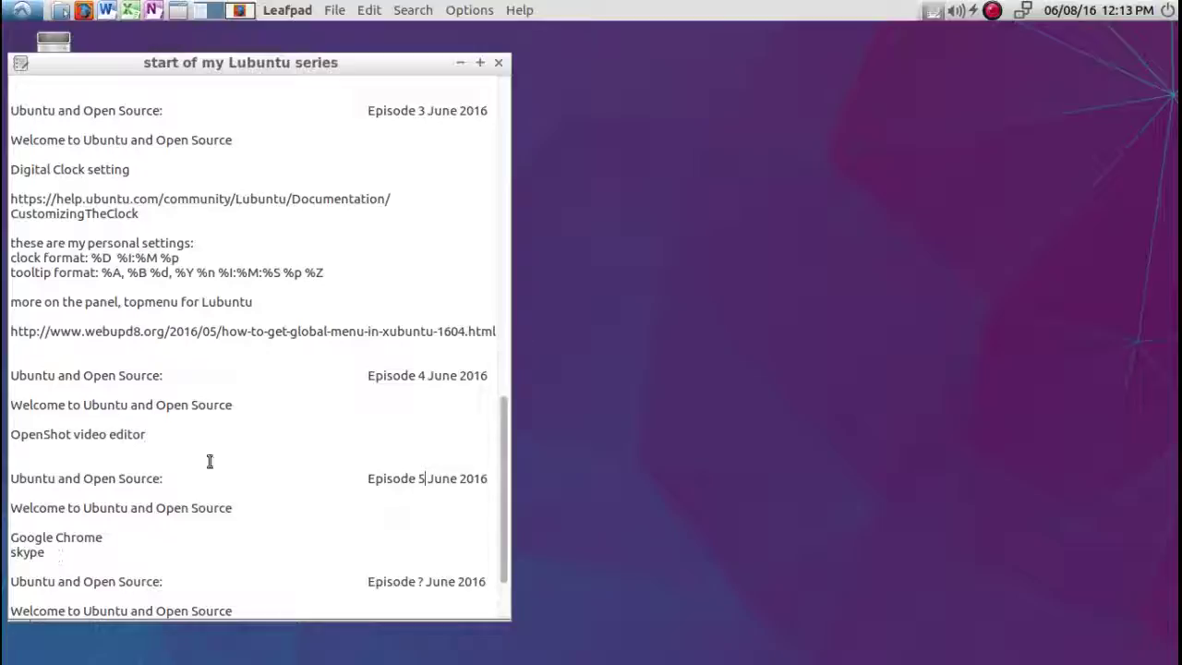
Bring the Firefox window showing the Google Chrome download page to the front.
click(240, 11)
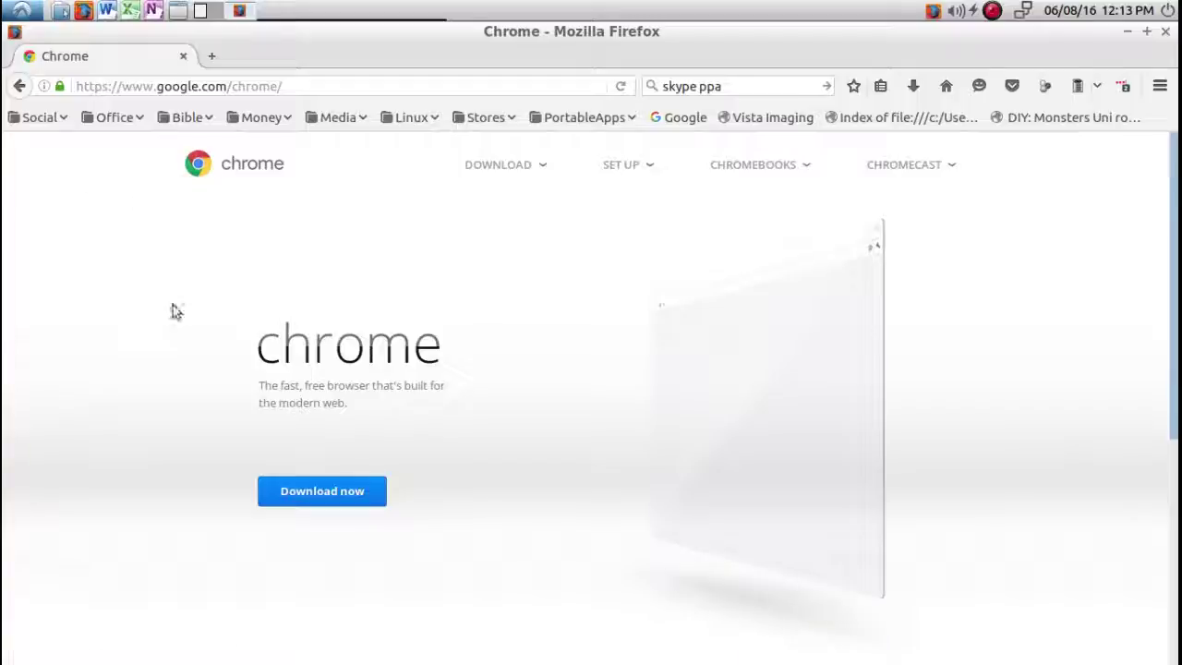
Download Google Chrome as the 64 bit .deb, accepting its terms.
scroll(173, 312, down, 3)
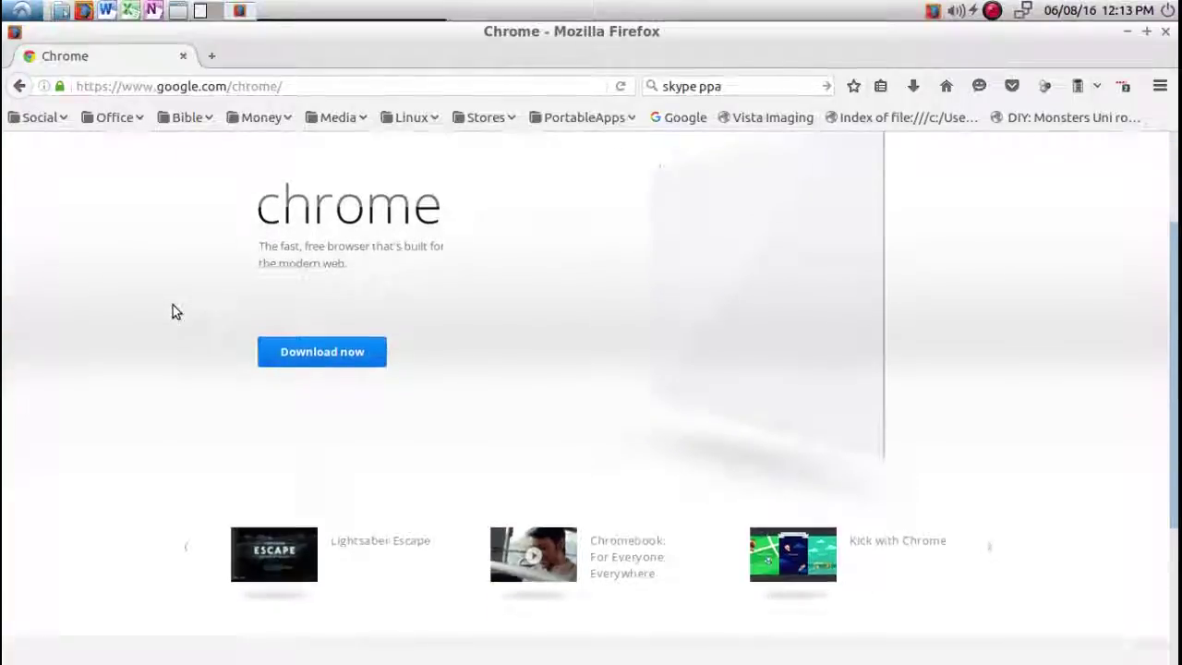
click(320, 341)
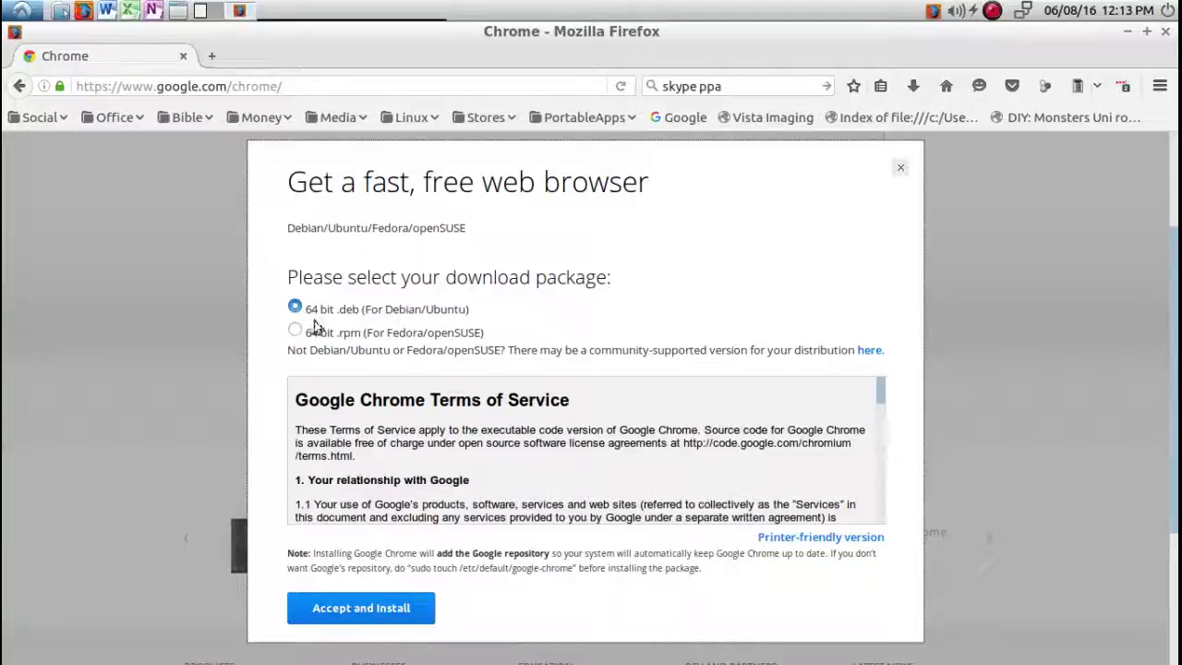
scroll(268, 349, down, 3)
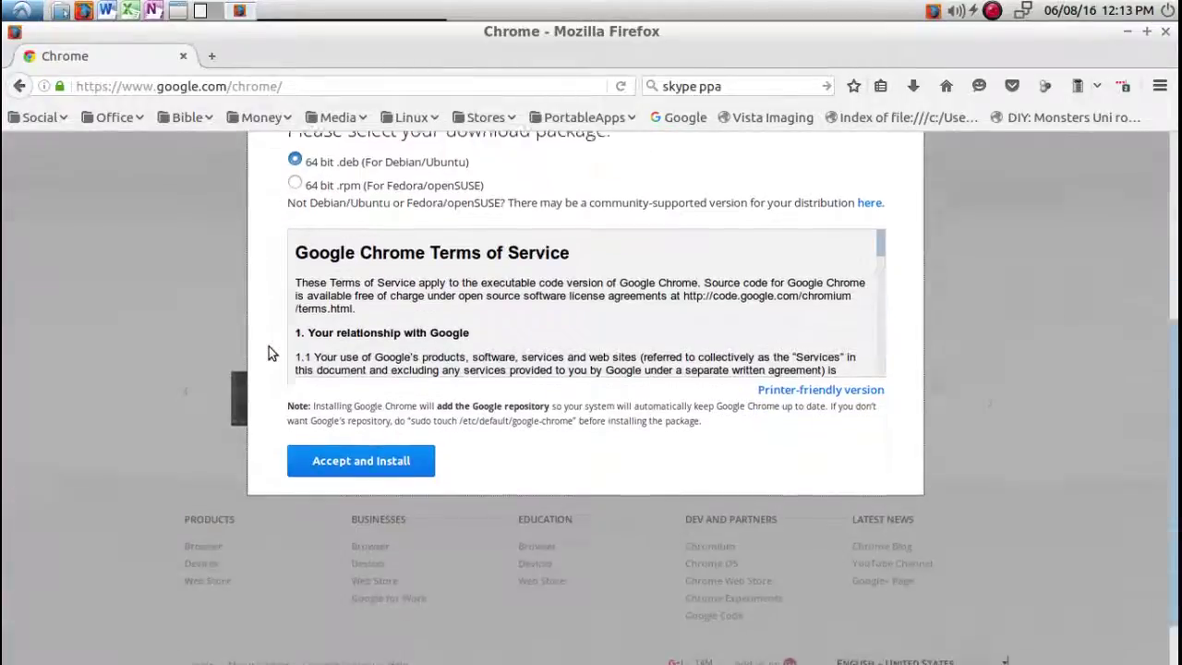
click(371, 414)
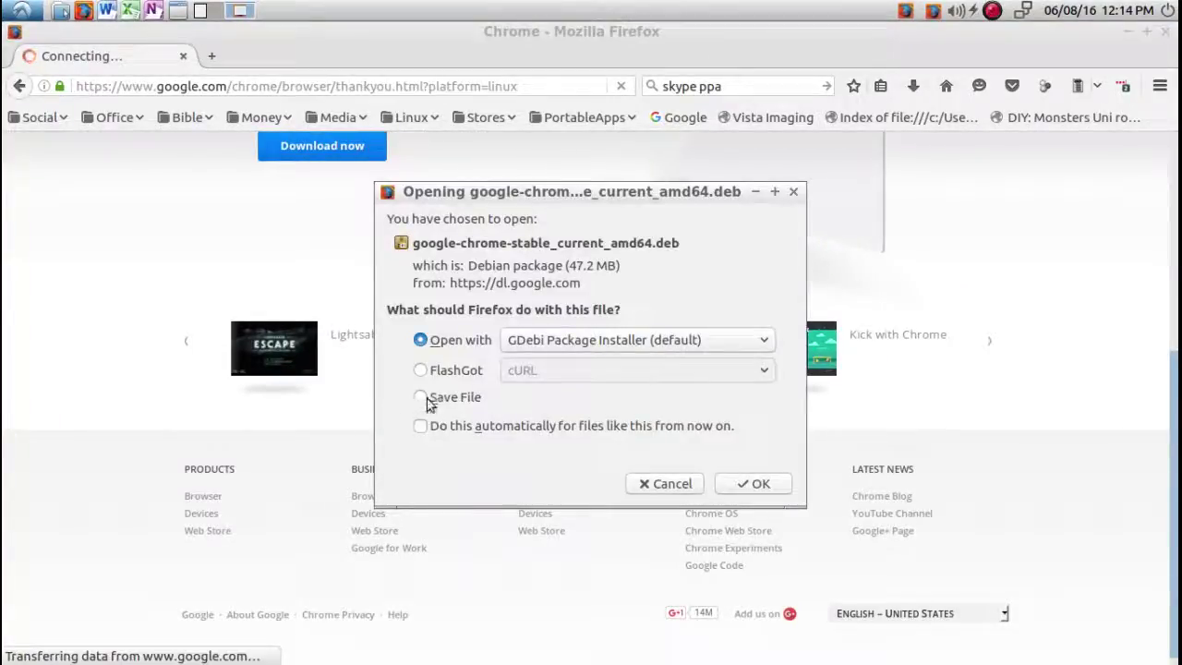
Save google-chrome-stable_current_amd64.deb into a new Downloads/Install folder, then return to the Leafpad notes.
click(423, 397)
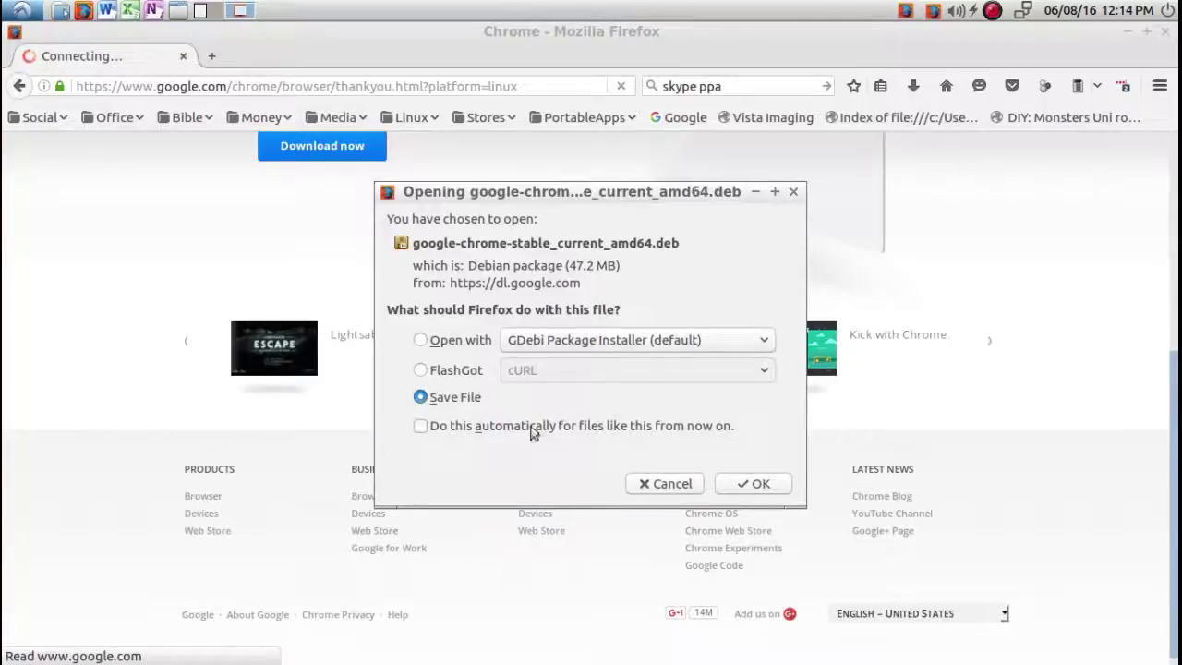
click(746, 484)
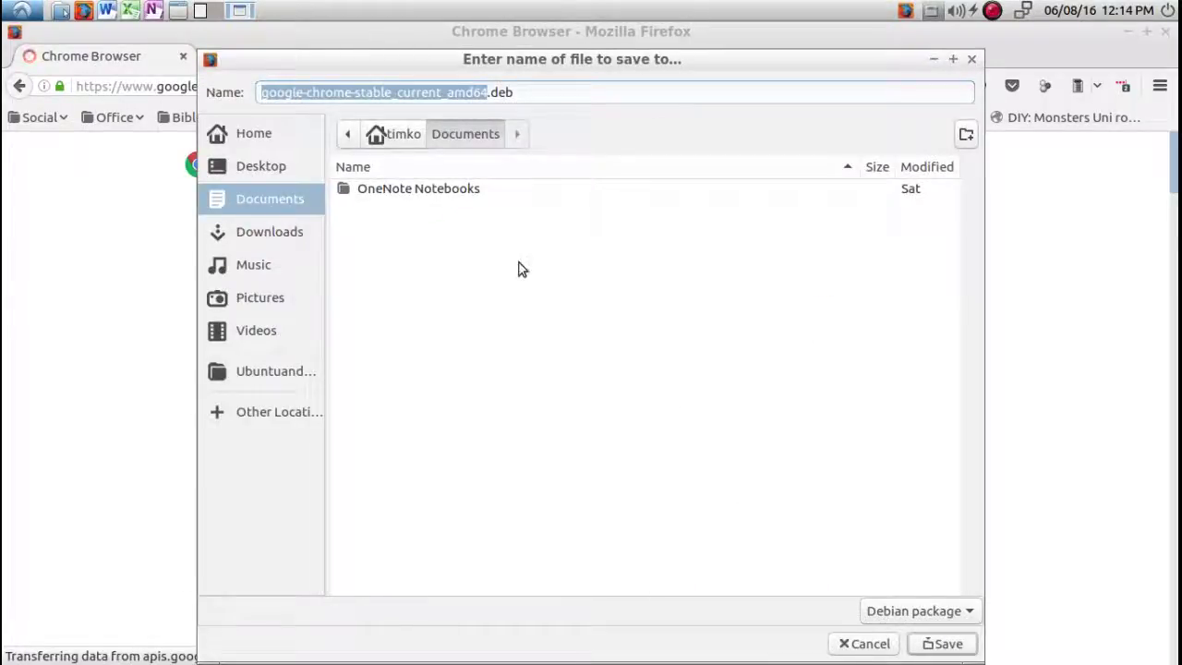
click(289, 229)
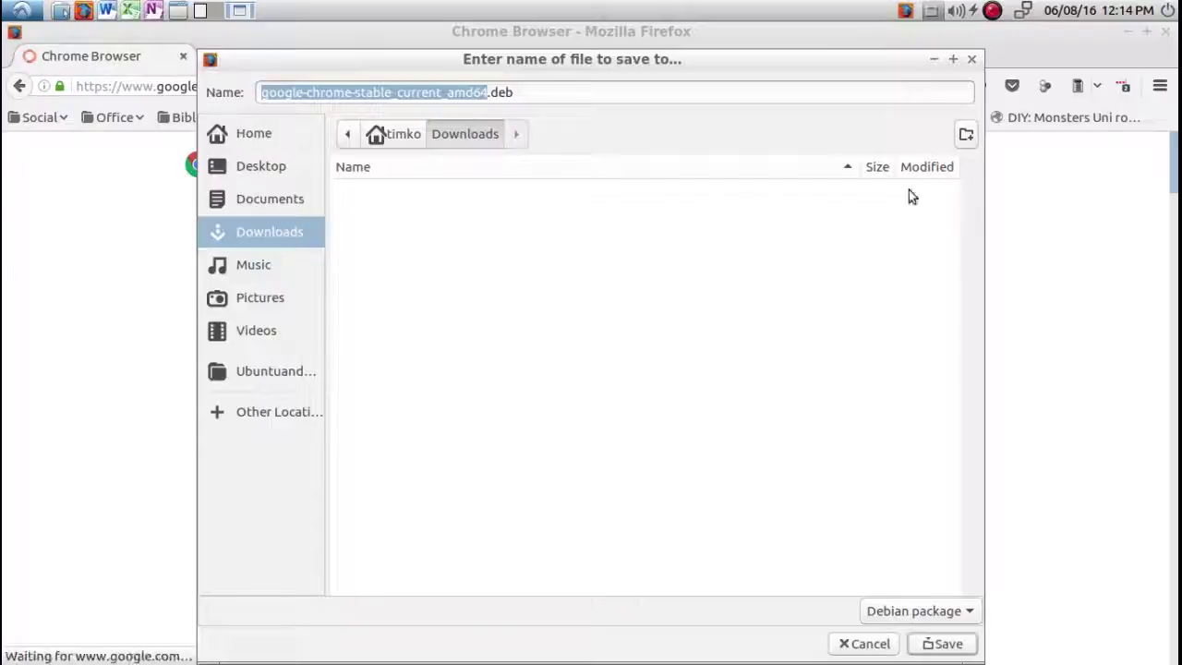
click(966, 135)
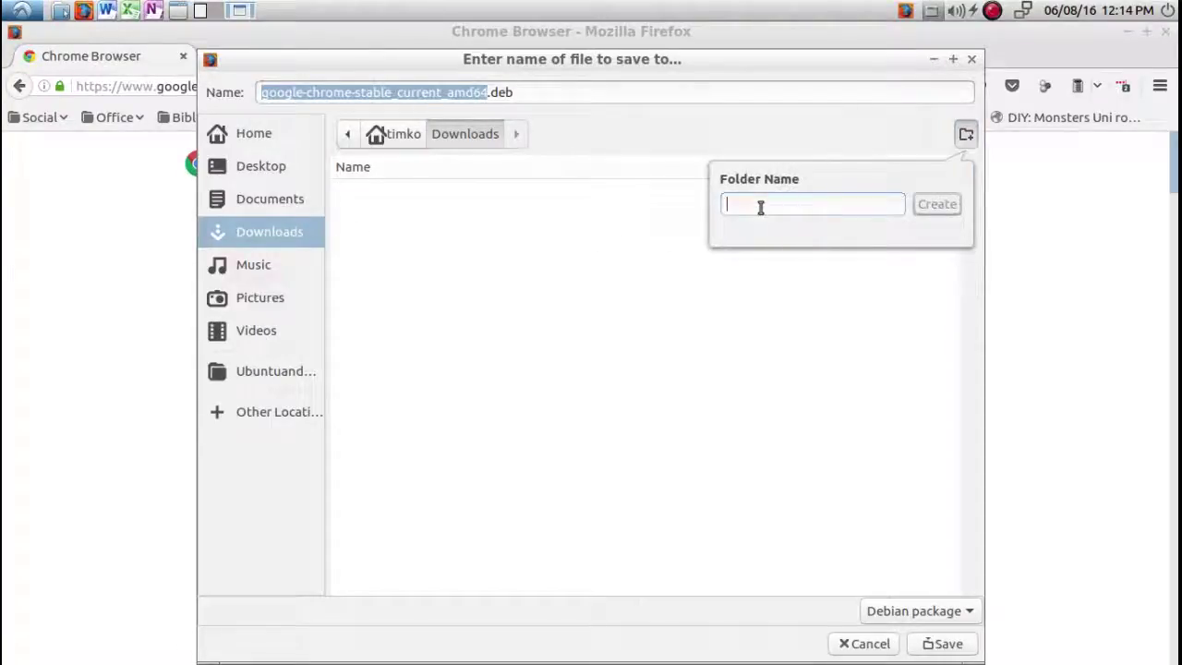
text(Install)
click(934, 207)
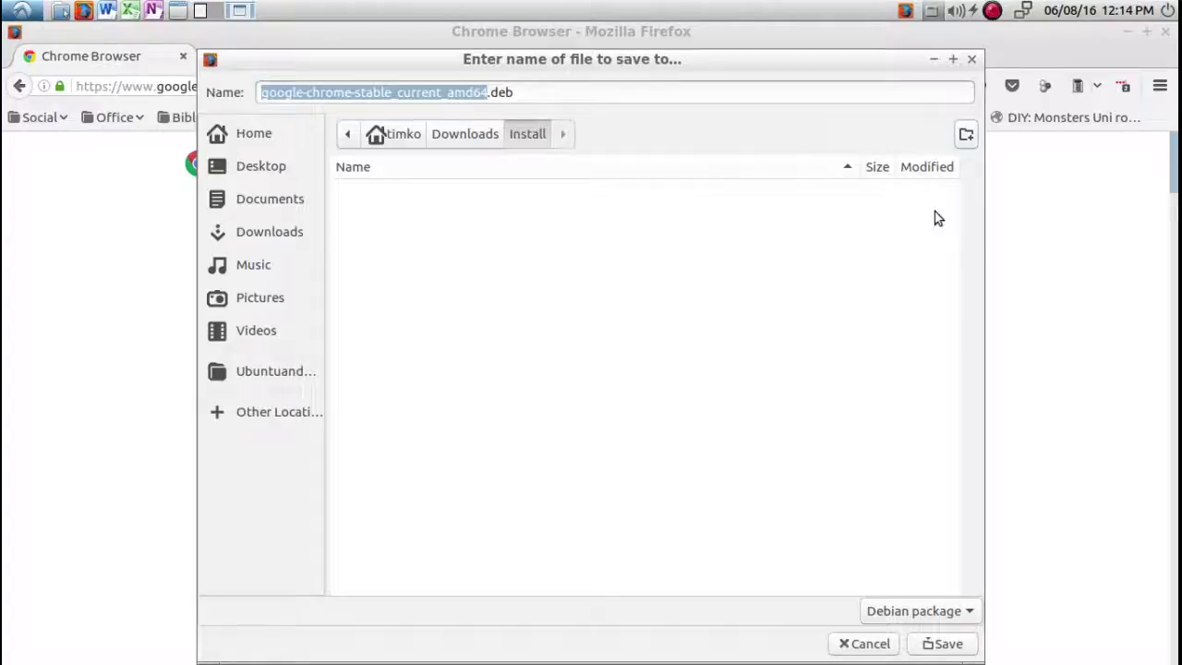
click(941, 645)
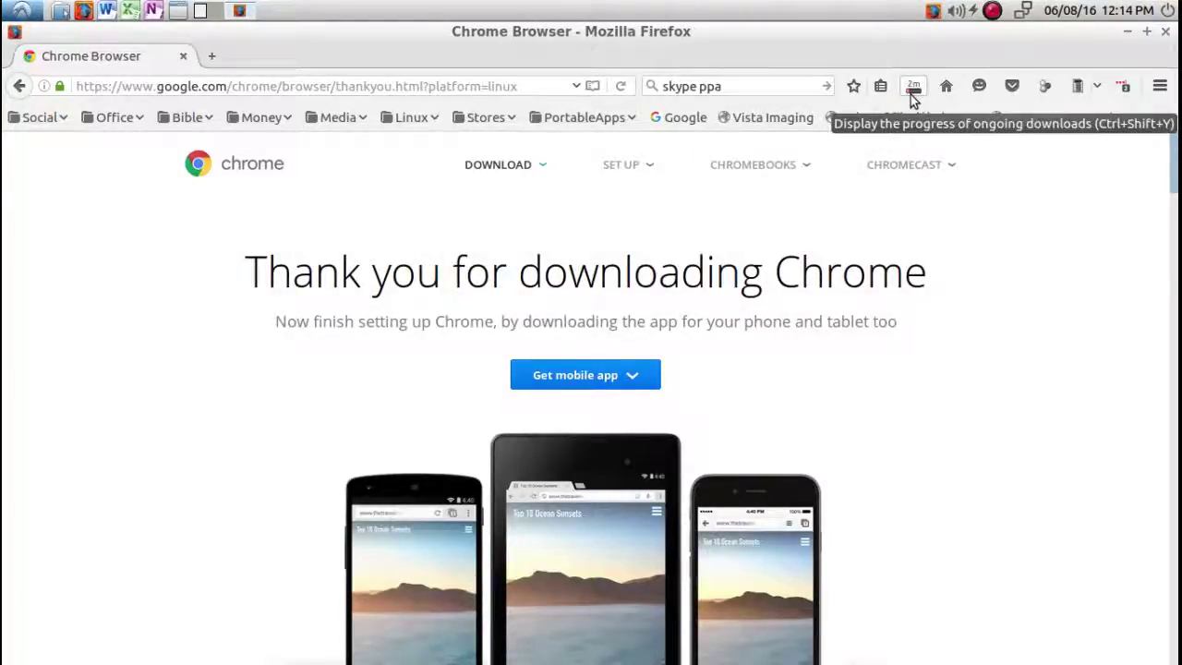
click(205, 13)
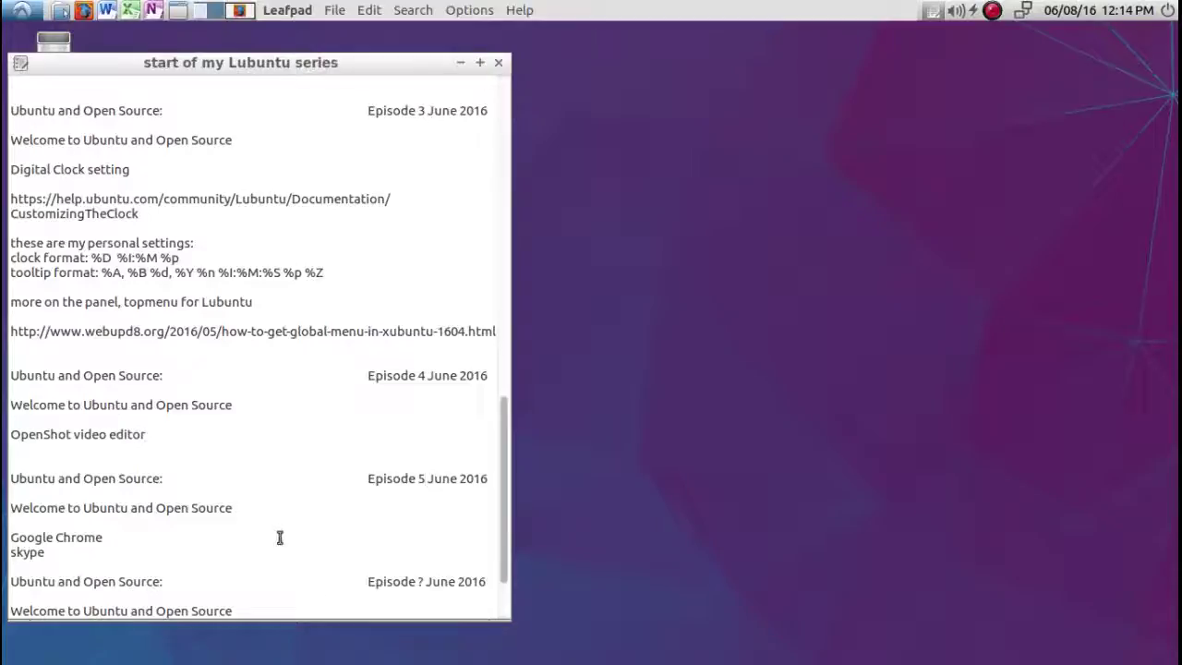
Launch Synaptic Package Manager from System Tools, authenticating with the administrator password.
click(17, 11)
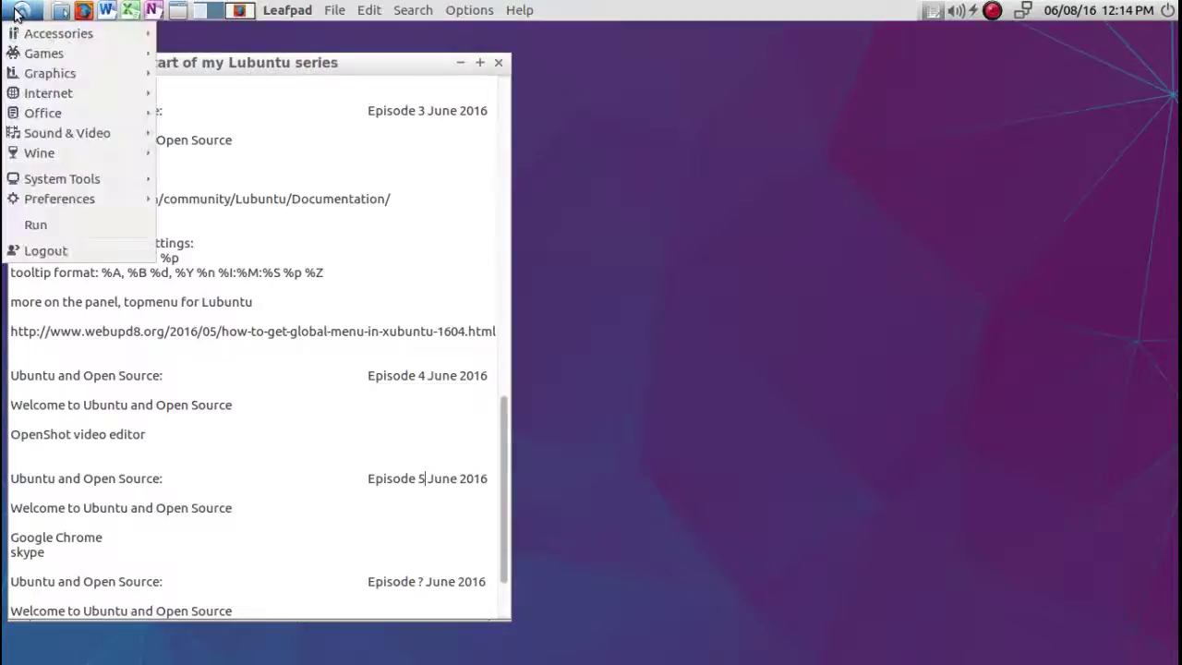
mouse_move(27, 185)
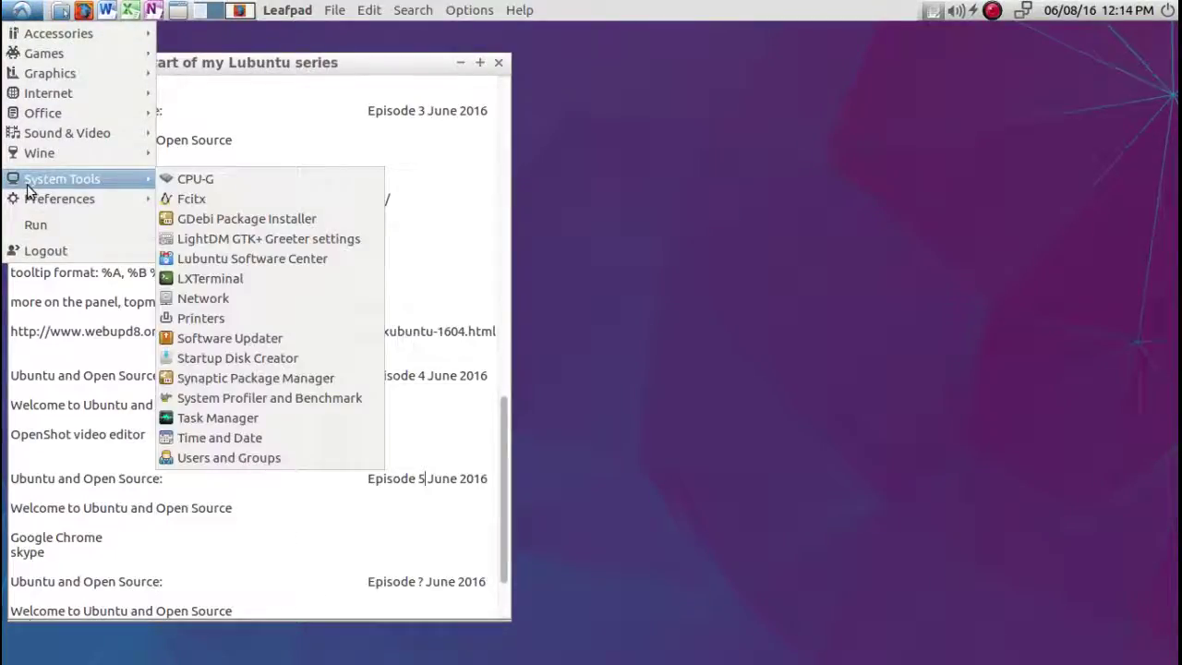
click(188, 380)
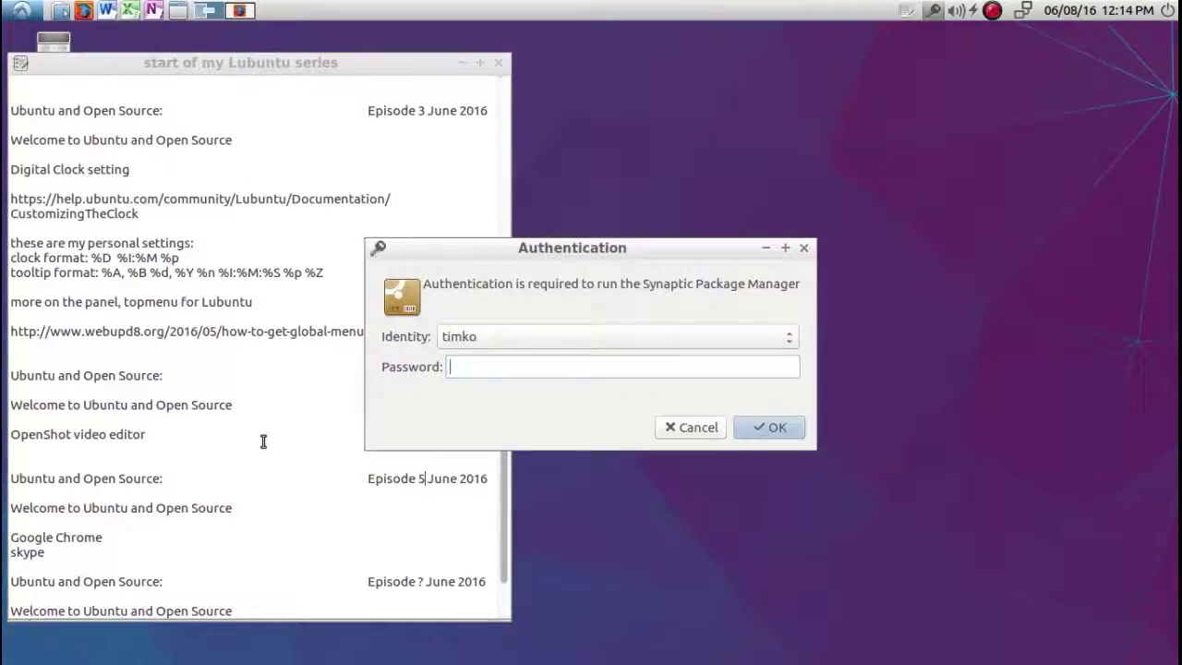
text(•)
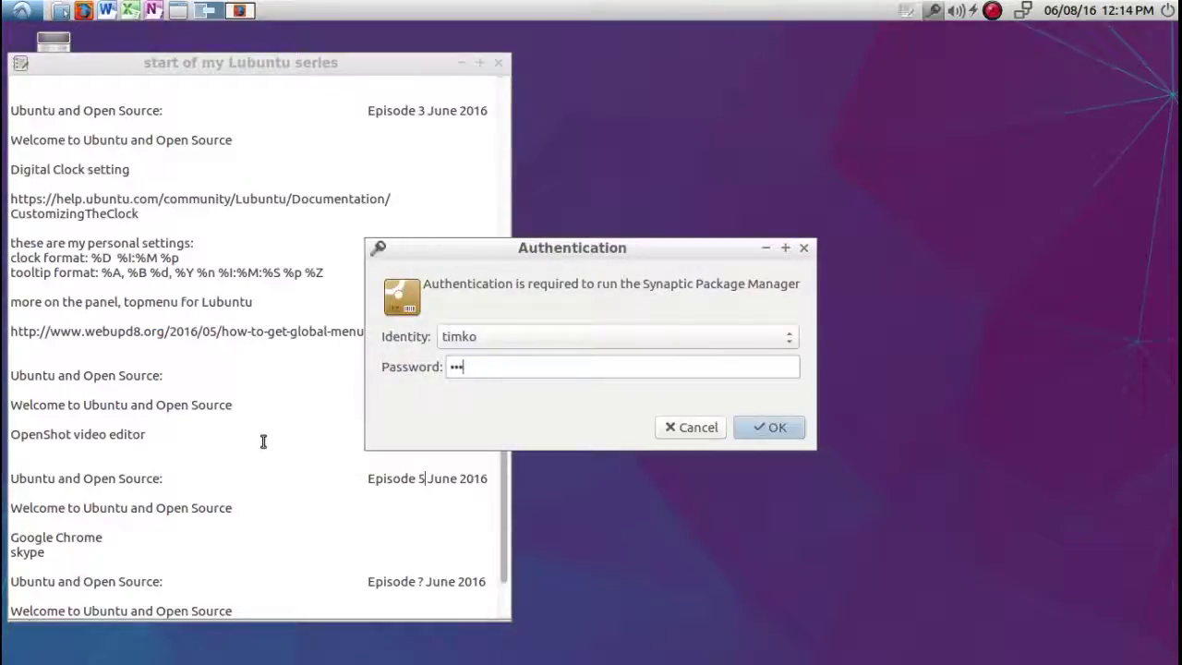
text(••••••••)
key(Return)
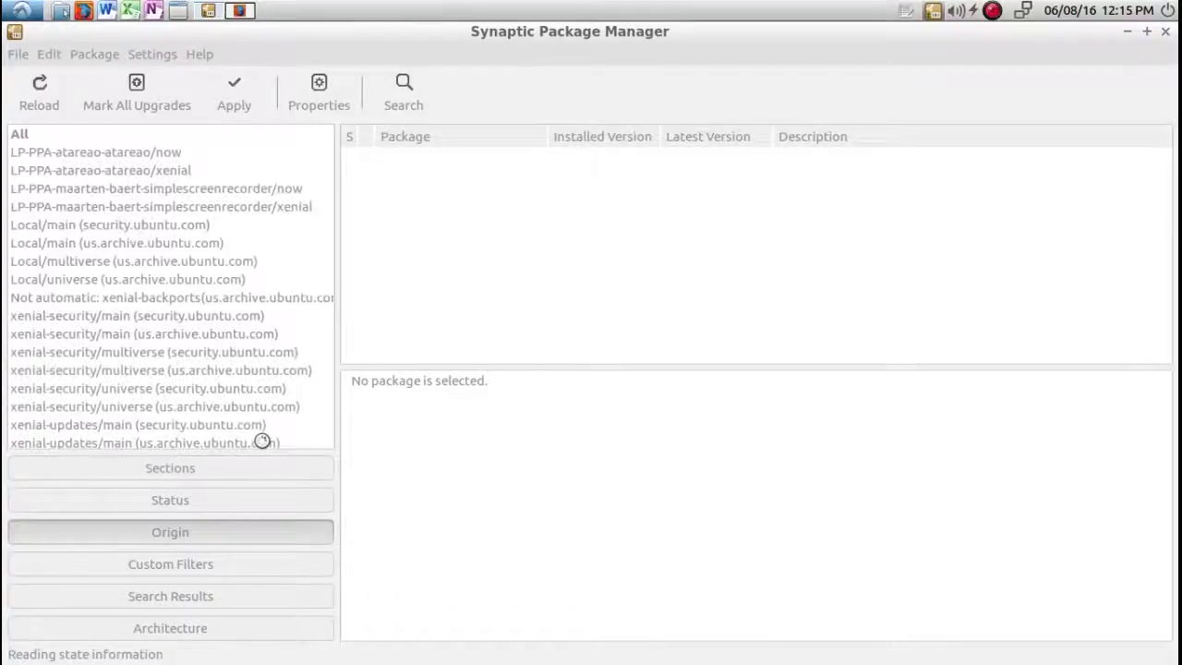
Search Synaptic's packages for 'skype' and browse the 20 matching results.
click(401, 105)
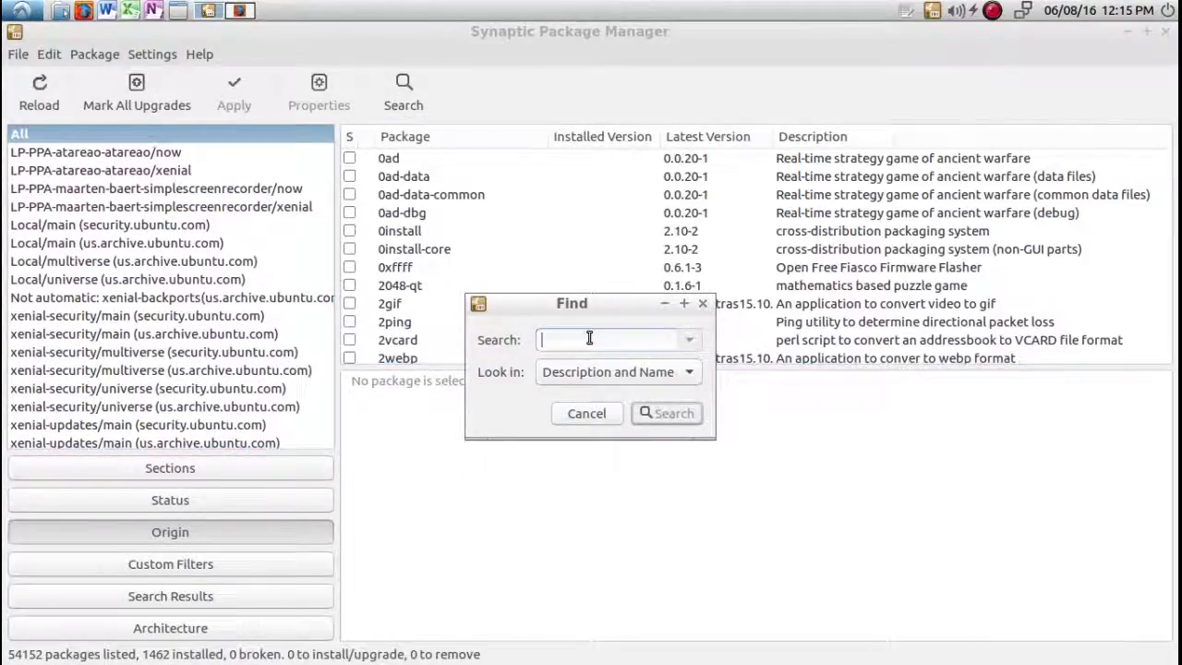
text(sk)
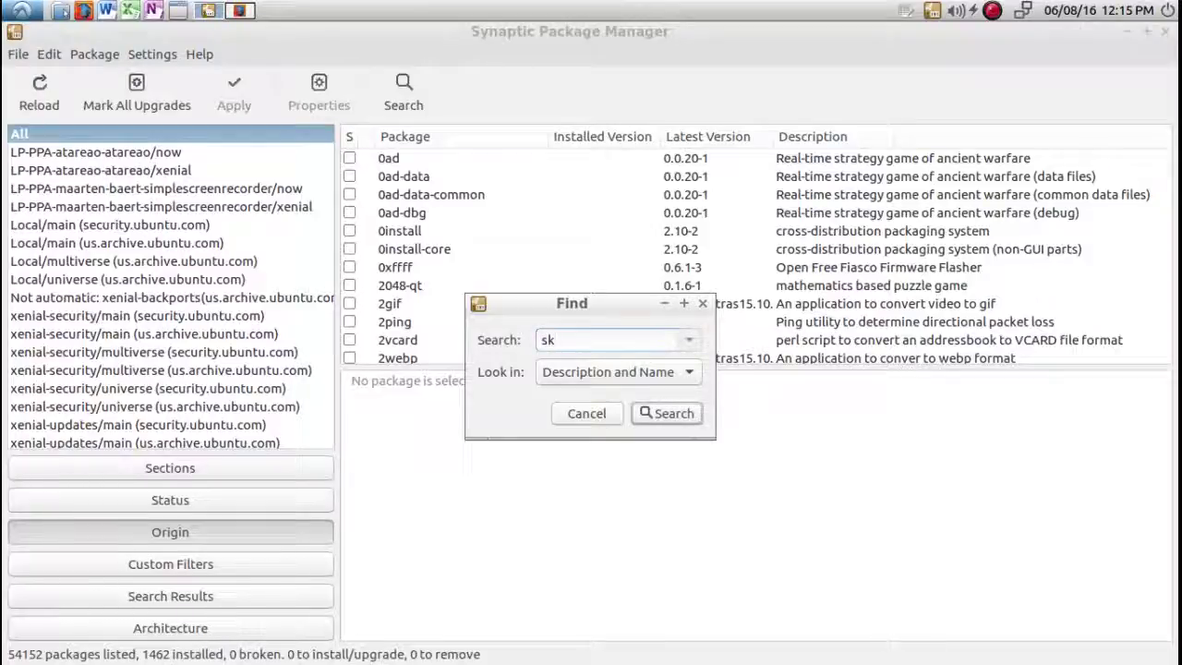
text(ype)
key(Return)
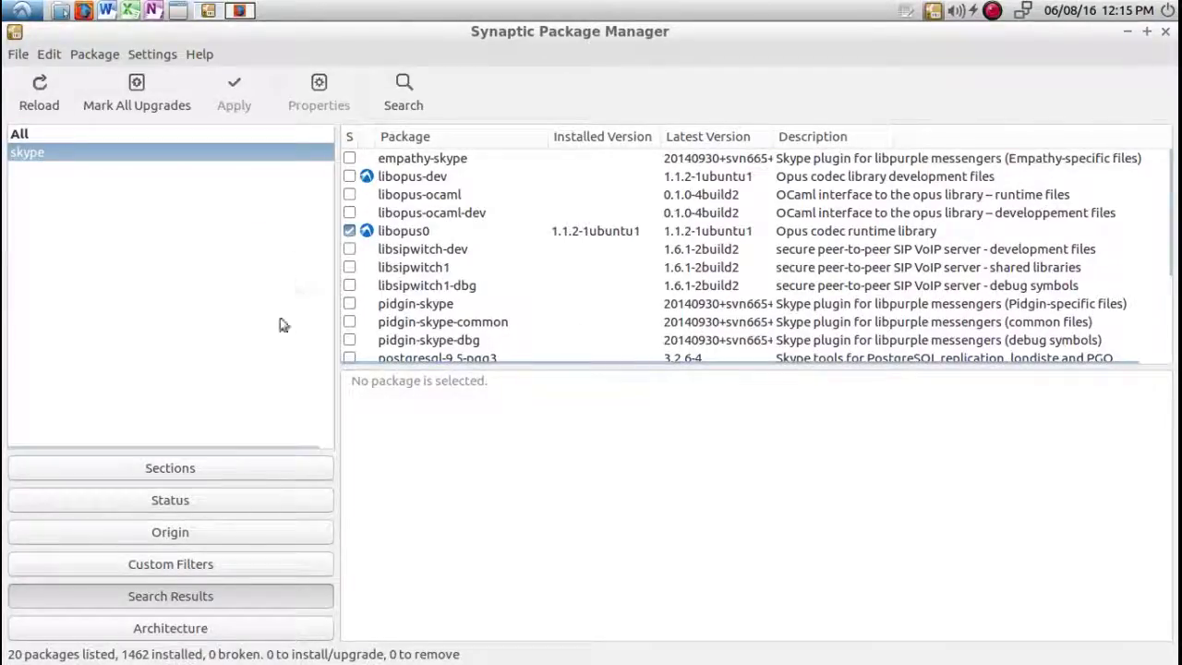
scroll(443, 267, down, 3)
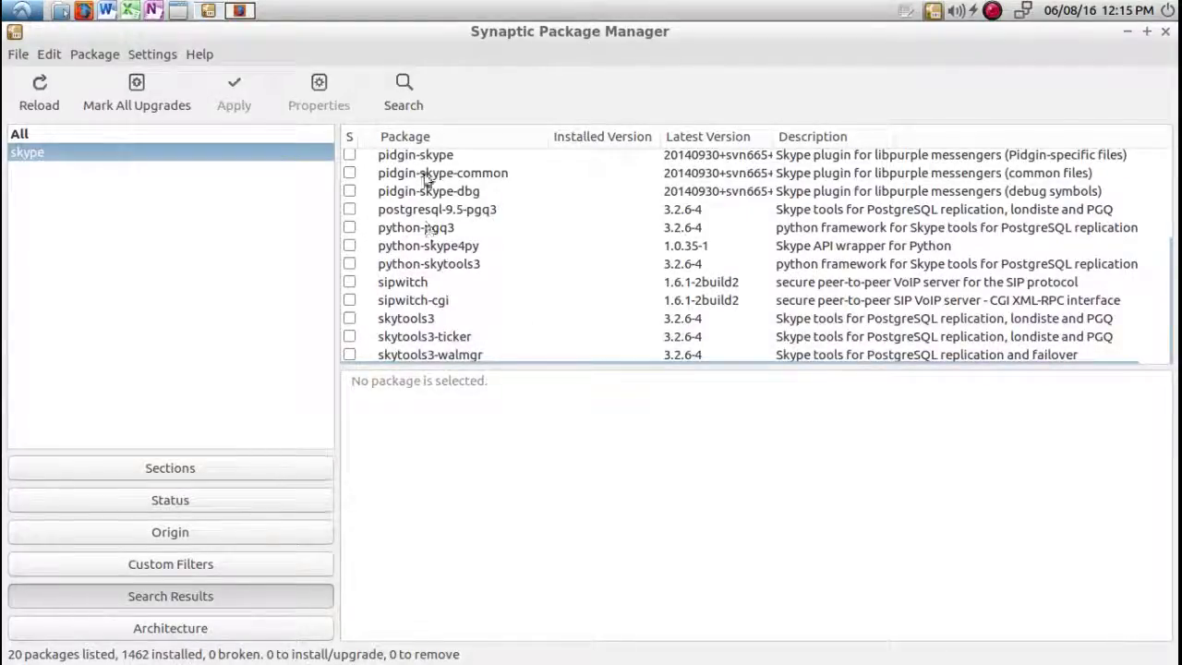
click(162, 60)
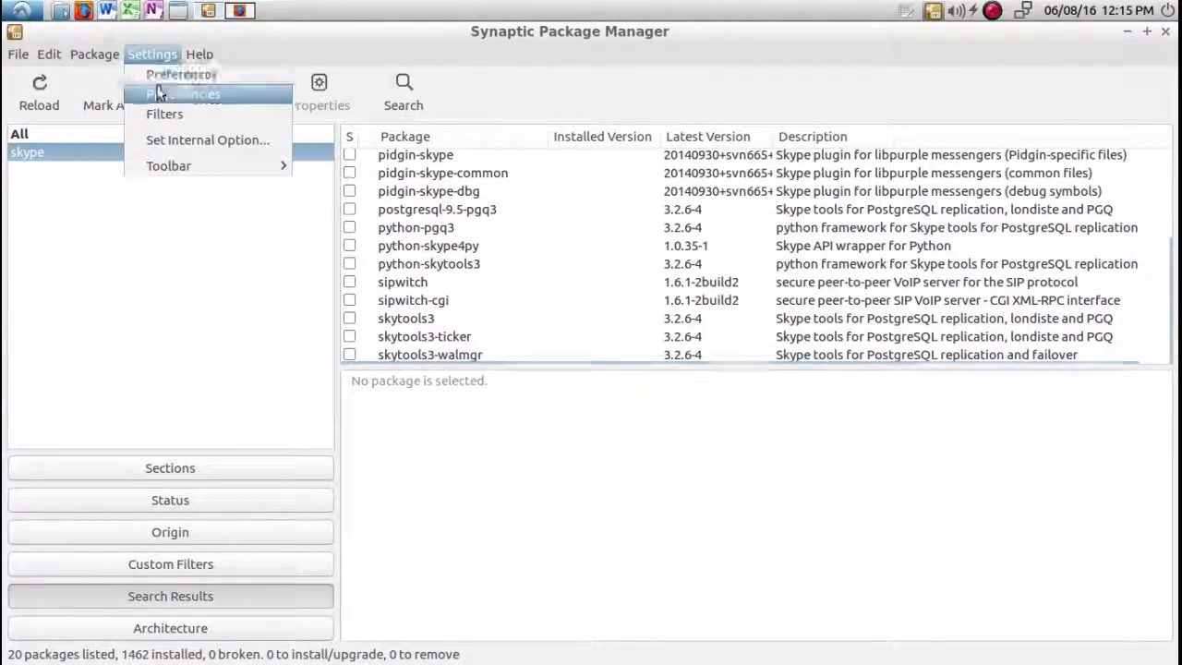
Enable the Canonical Partners repository and its source code entry under Other Software.
click(158, 96)
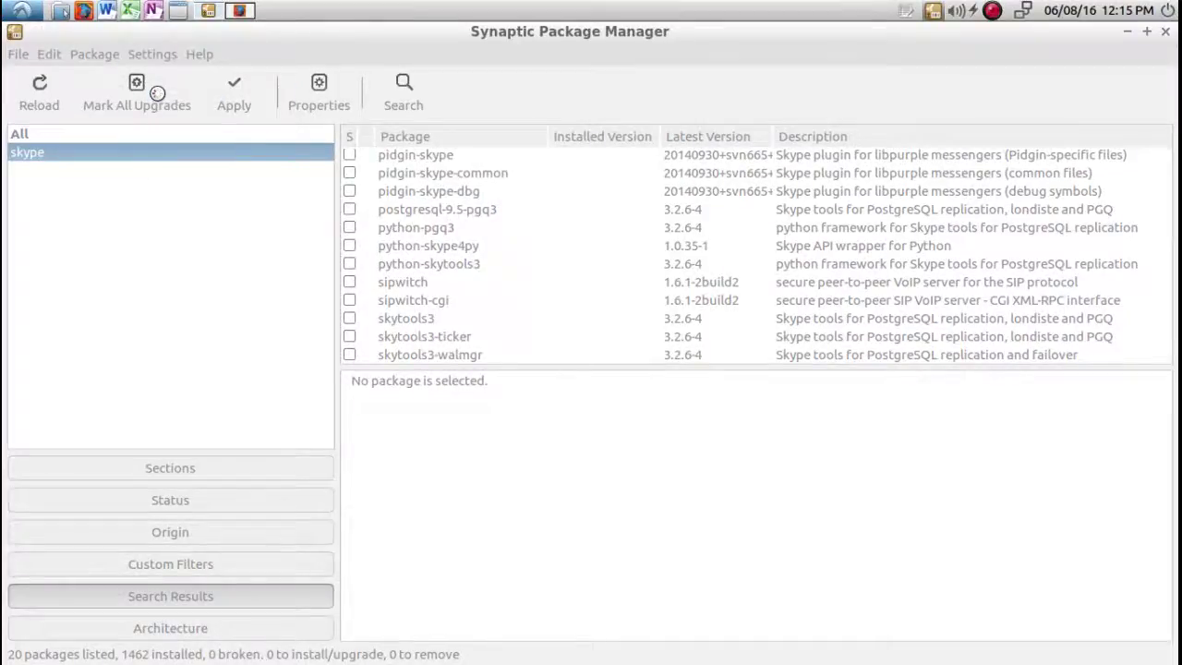
click(378, 237)
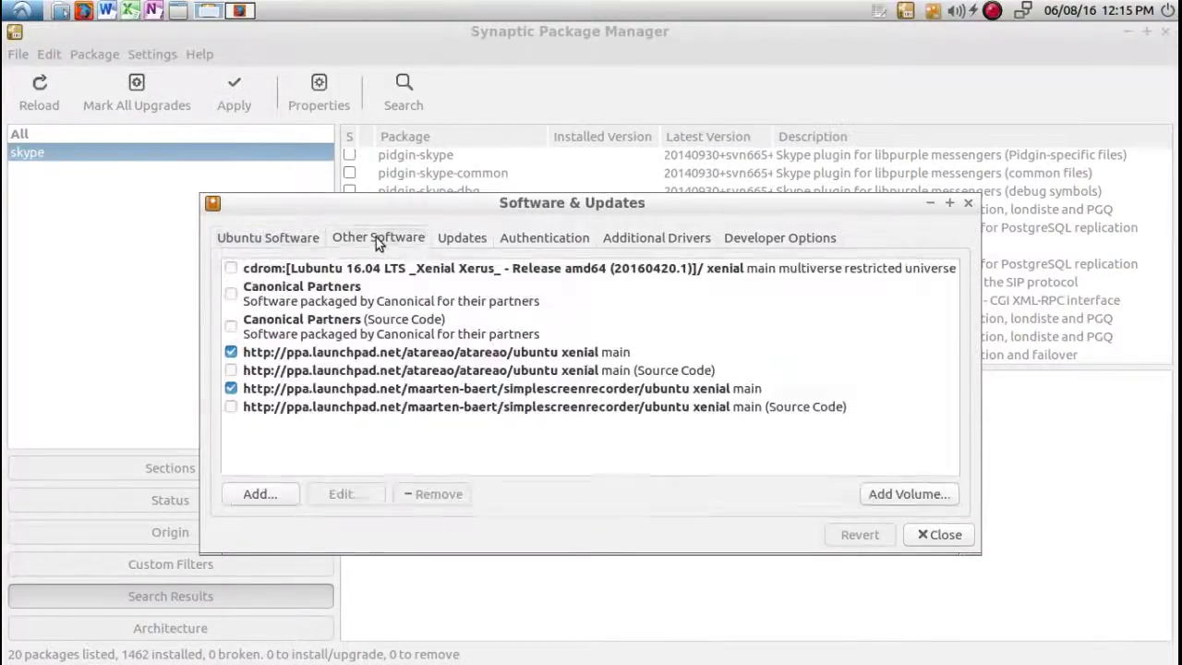
click(231, 293)
click(231, 325)
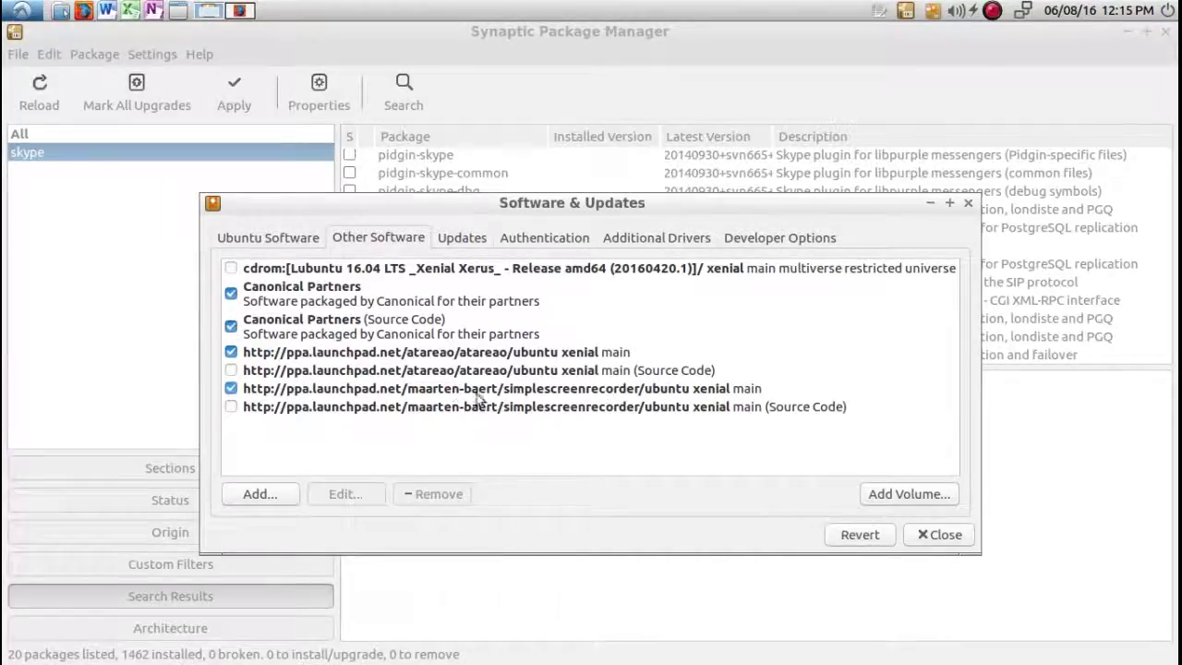
click(943, 535)
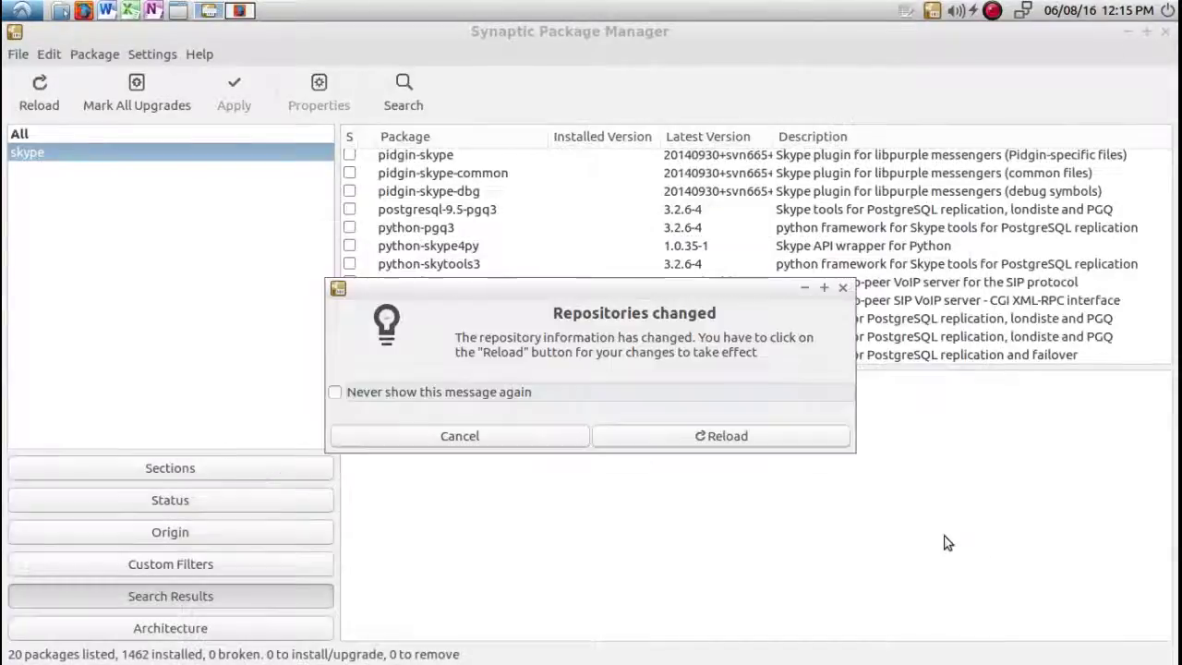
Reload package information from the updated sources, following the individual file downloads.
click(768, 438)
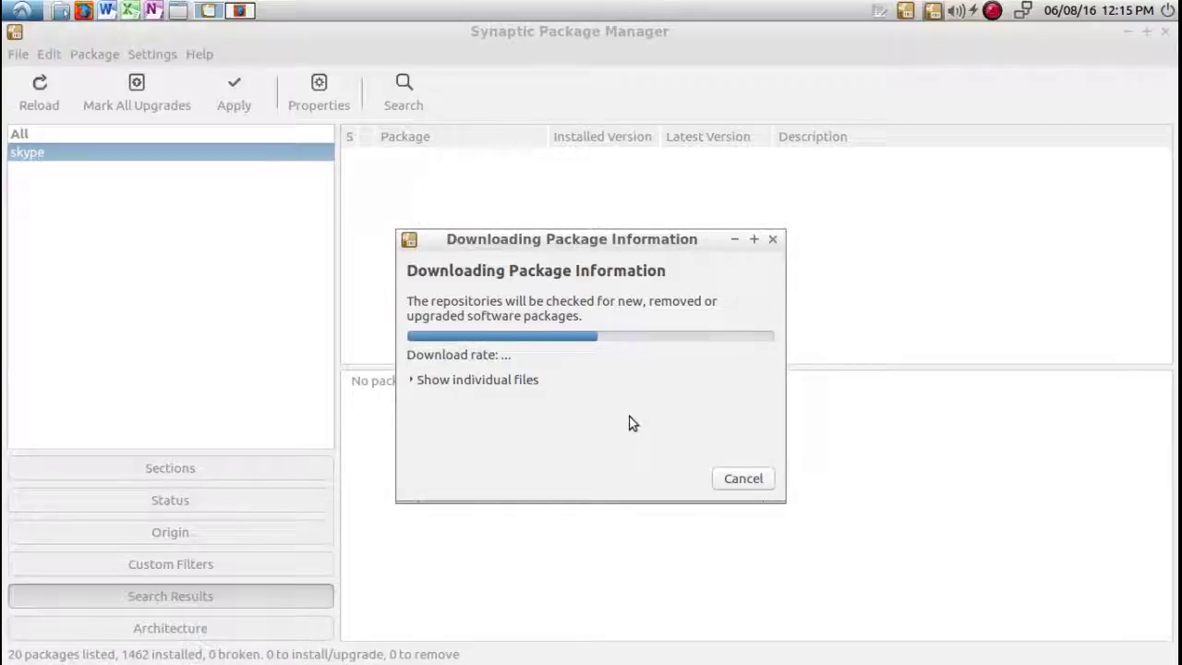
click(412, 380)
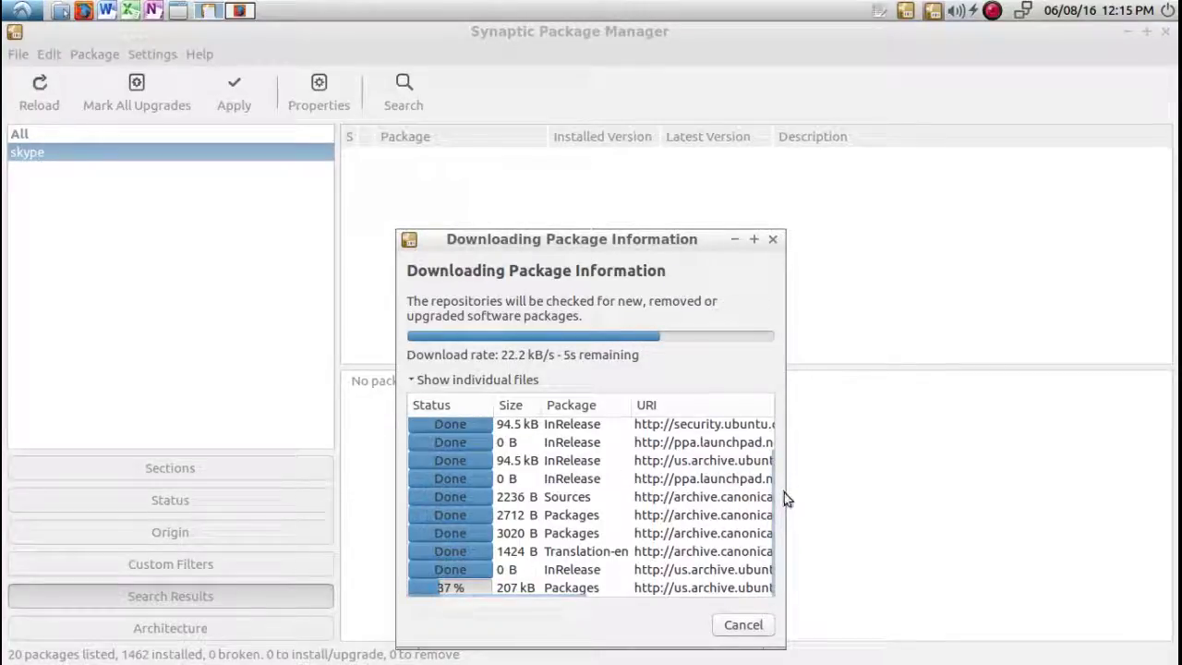
drag(778, 495, 949, 495)
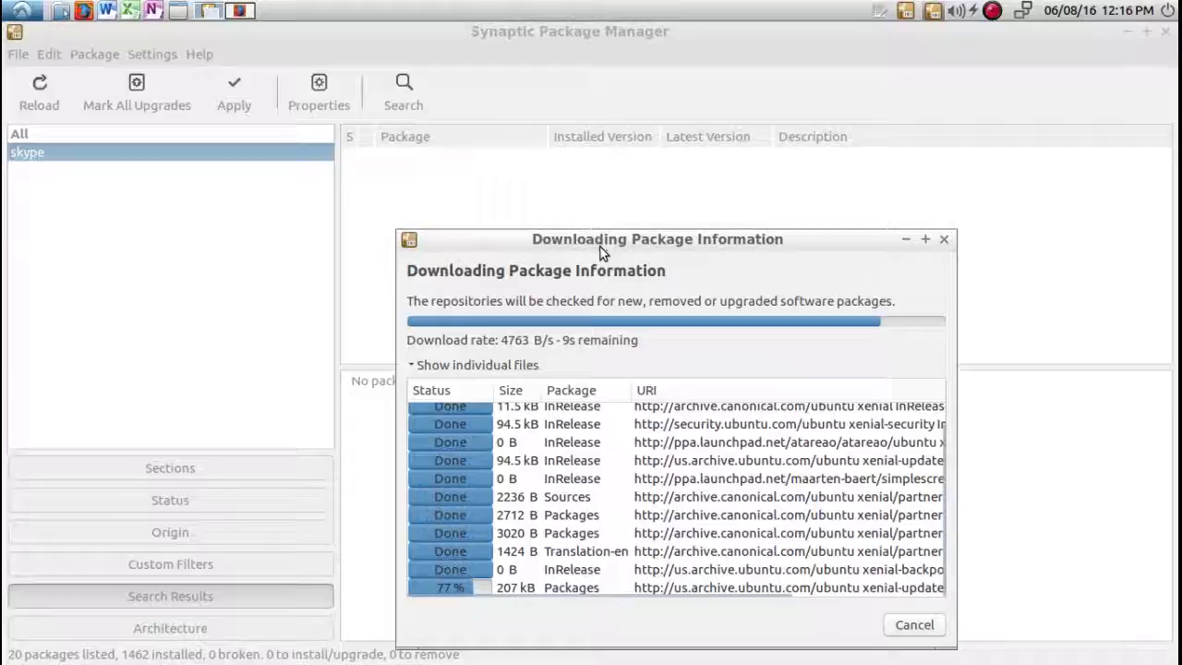
drag(597, 241, 493, 189)
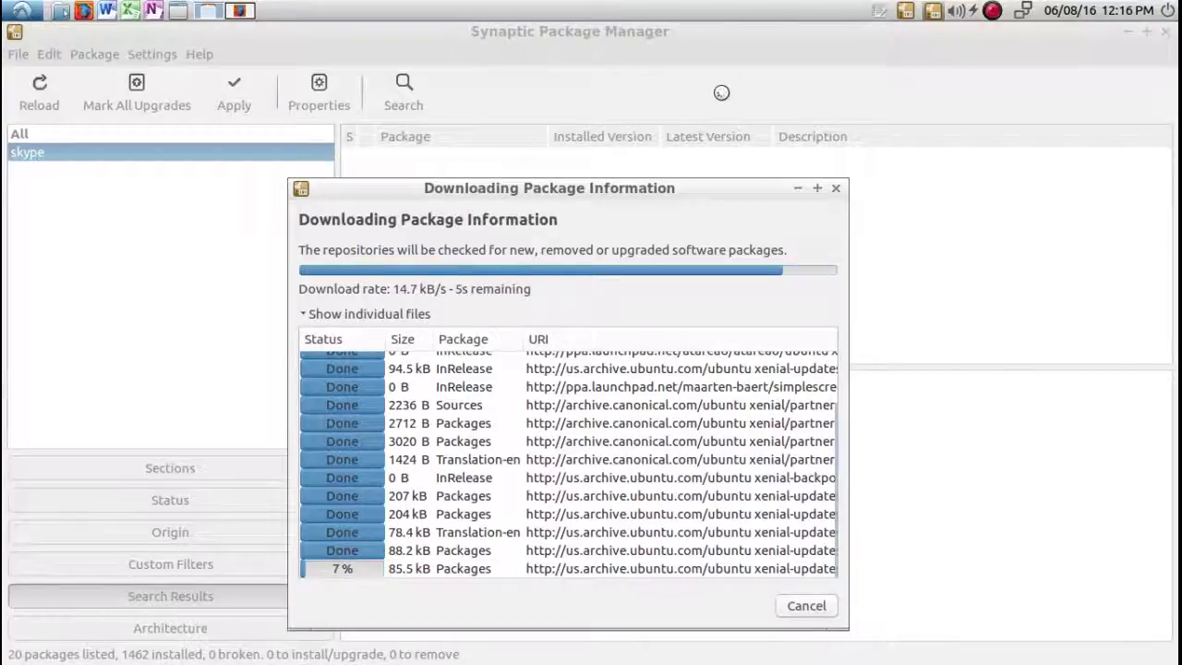
click(992, 12)
click(992, 12)
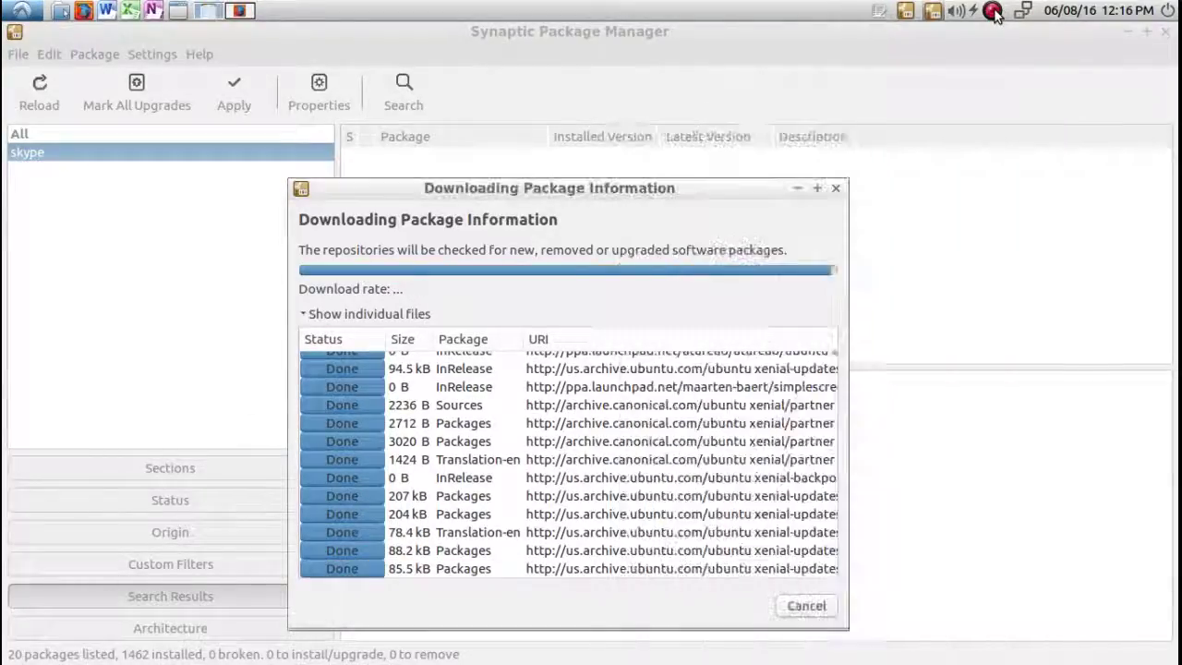
right_click(993, 13)
click(1052, 30)
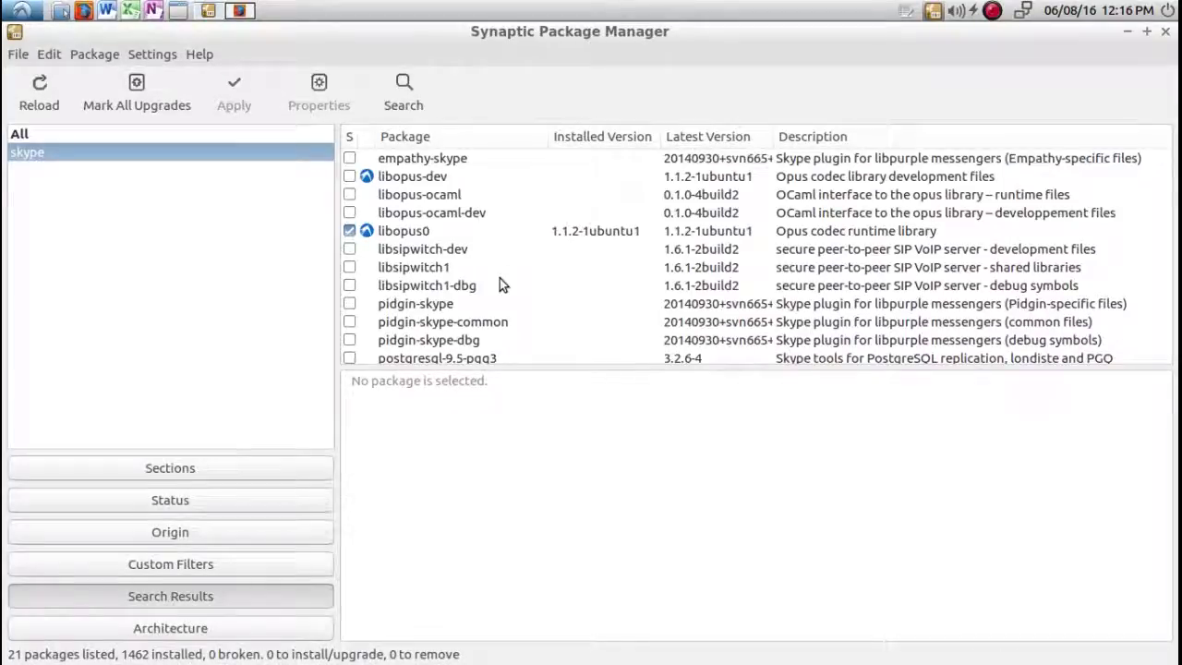
click(411, 92)
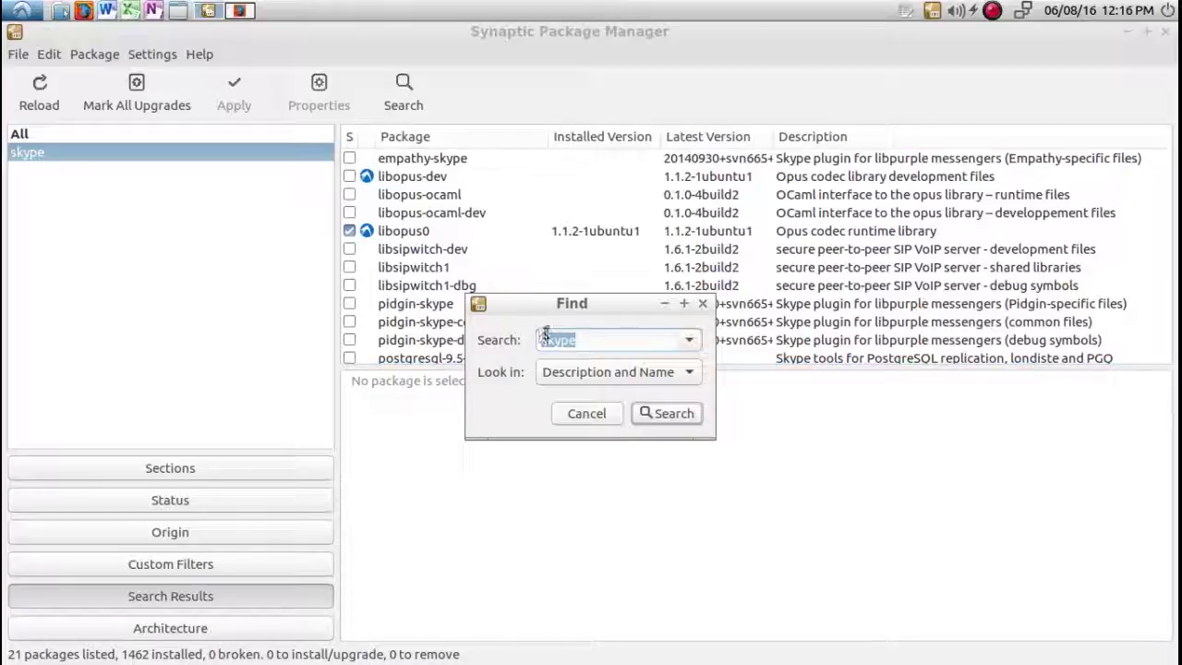
Mark the skype package and its required dependencies for installation, 33 packages in total.
click(650, 412)
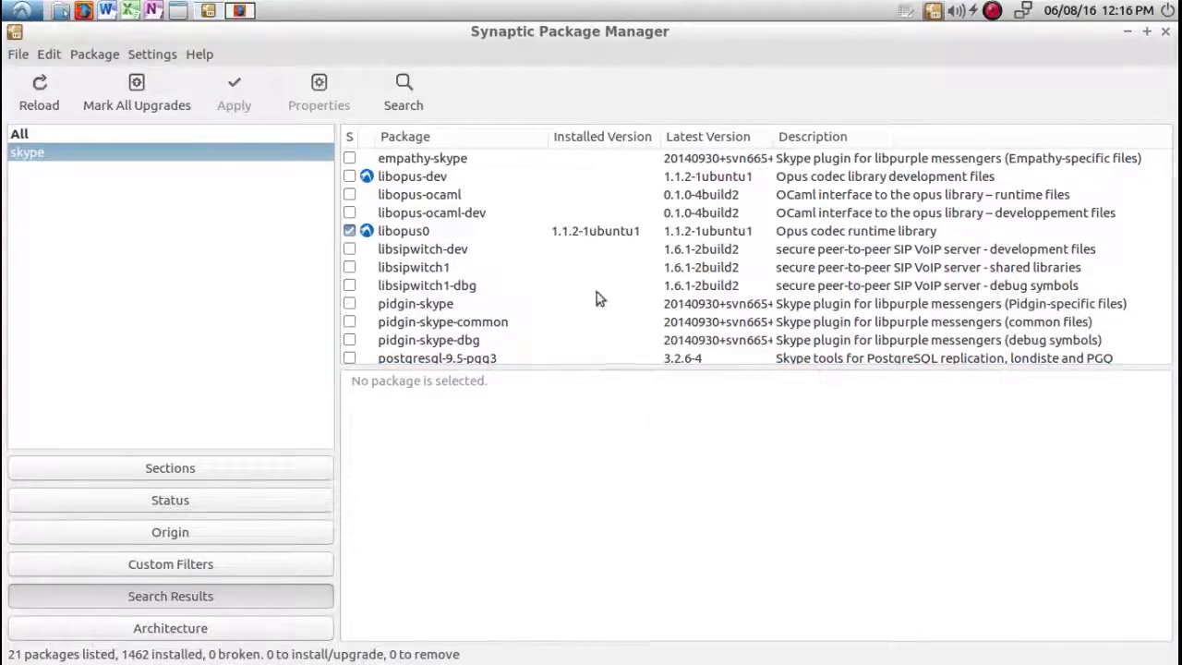
scroll(594, 282, down, 3)
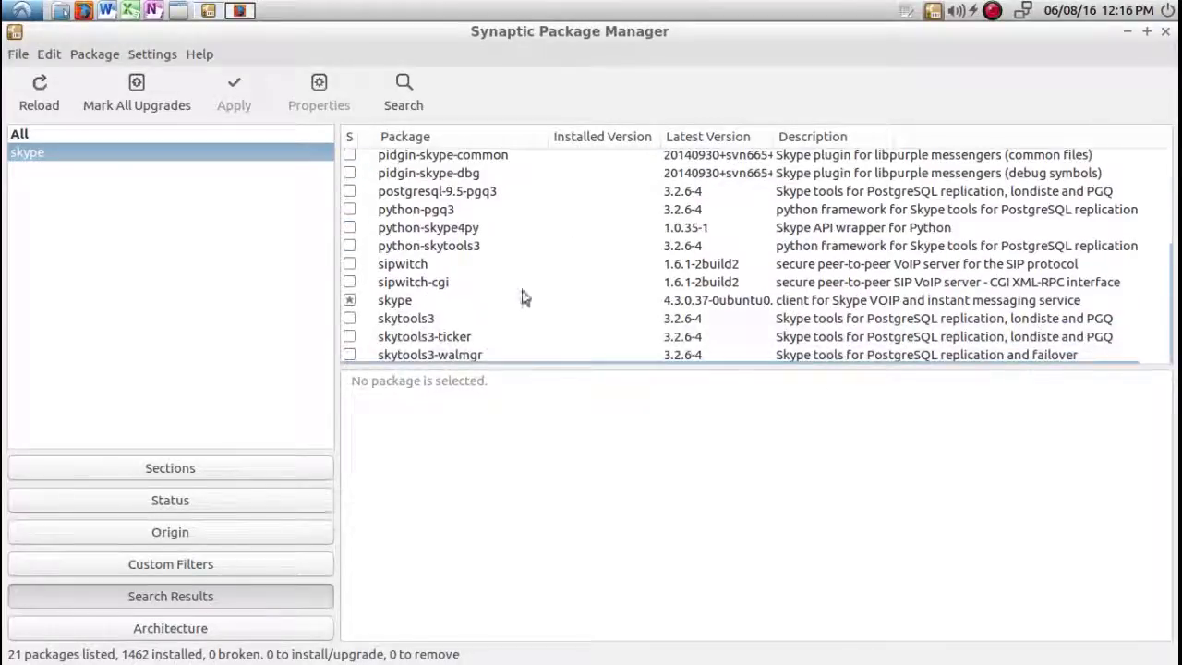
click(412, 297)
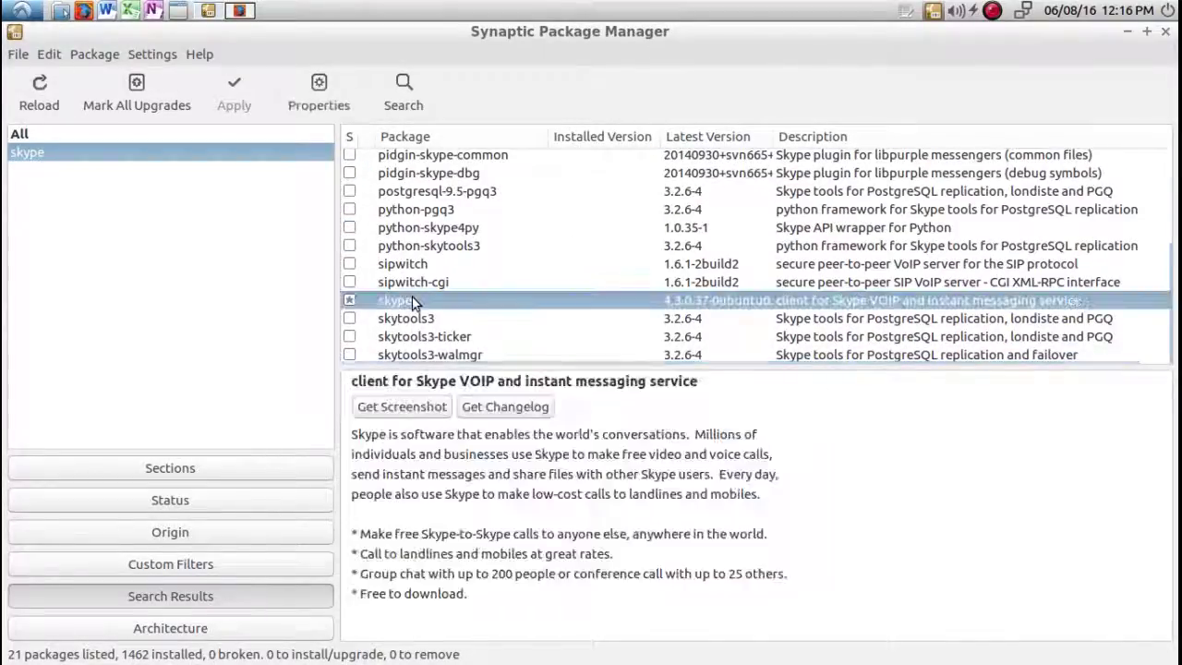
right_click(474, 301)
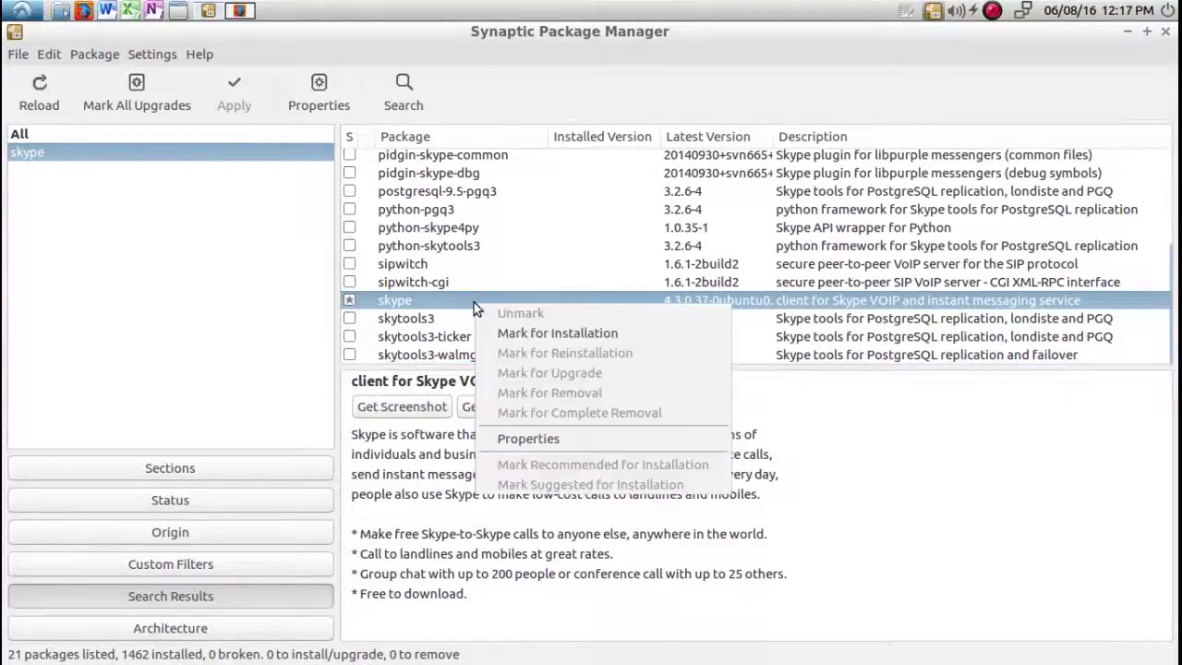
click(496, 334)
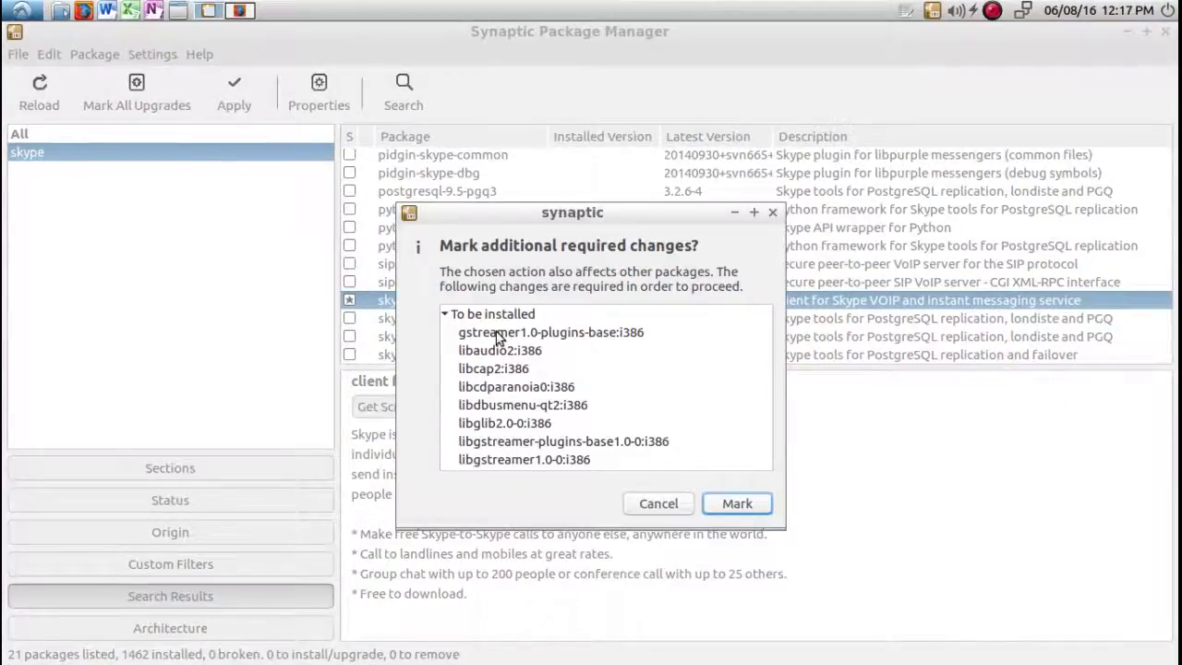
click(736, 503)
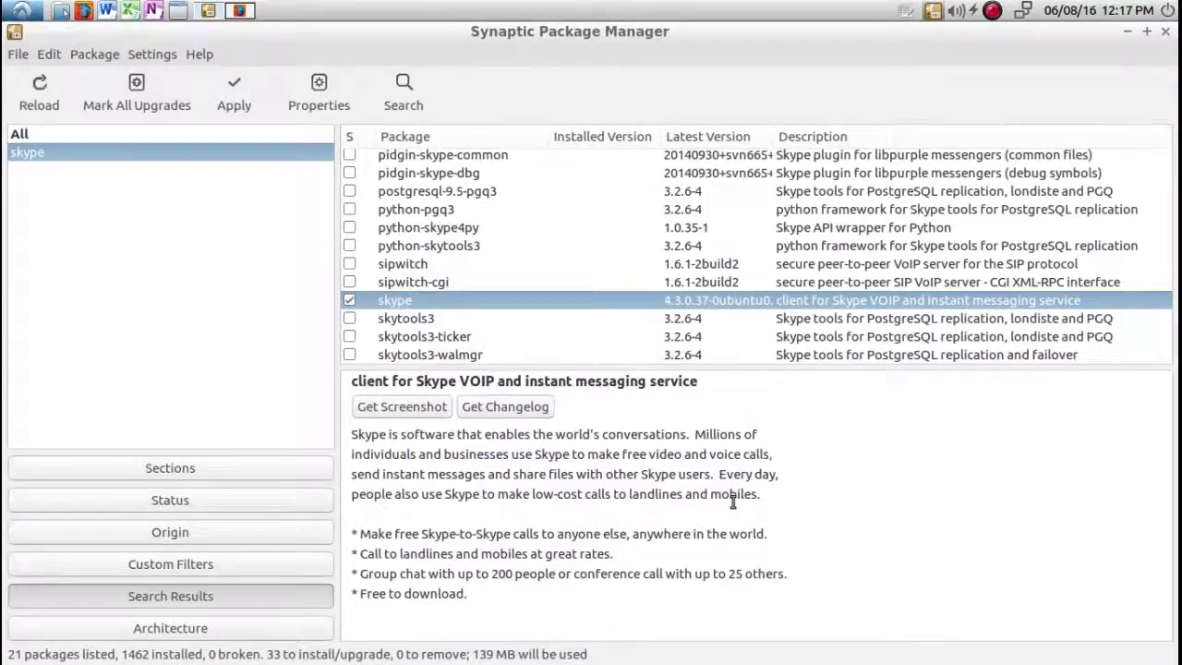
Apply the marked changes to install Skype and its dependencies, reaching 1495 installed packages.
click(238, 88)
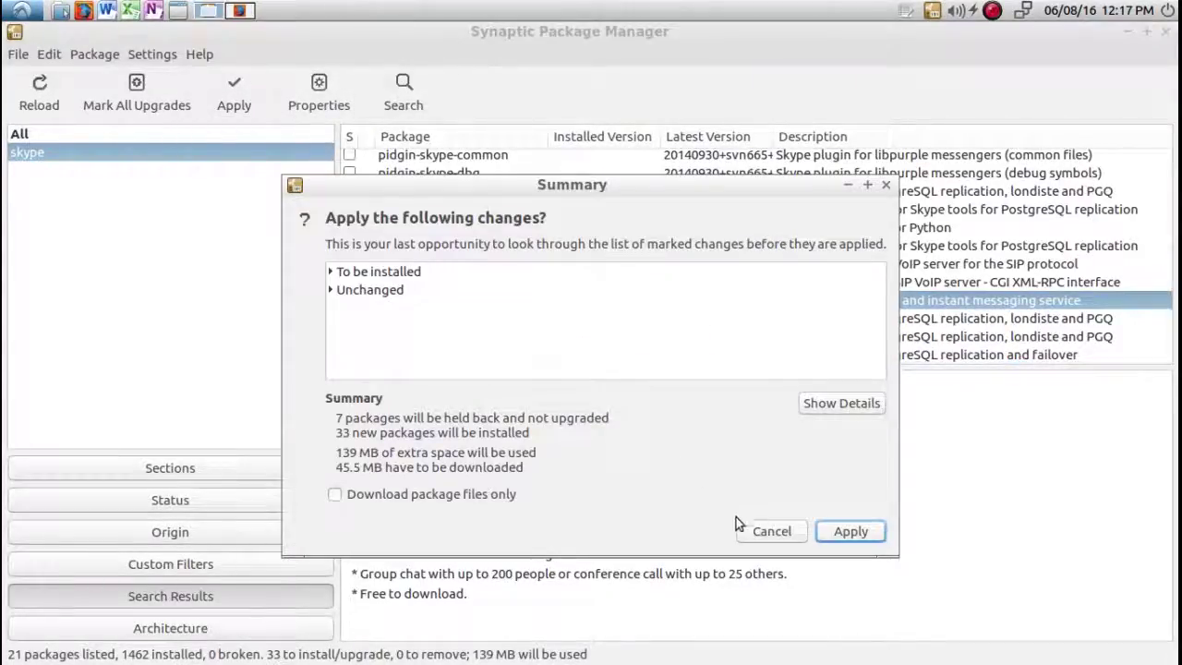
click(842, 534)
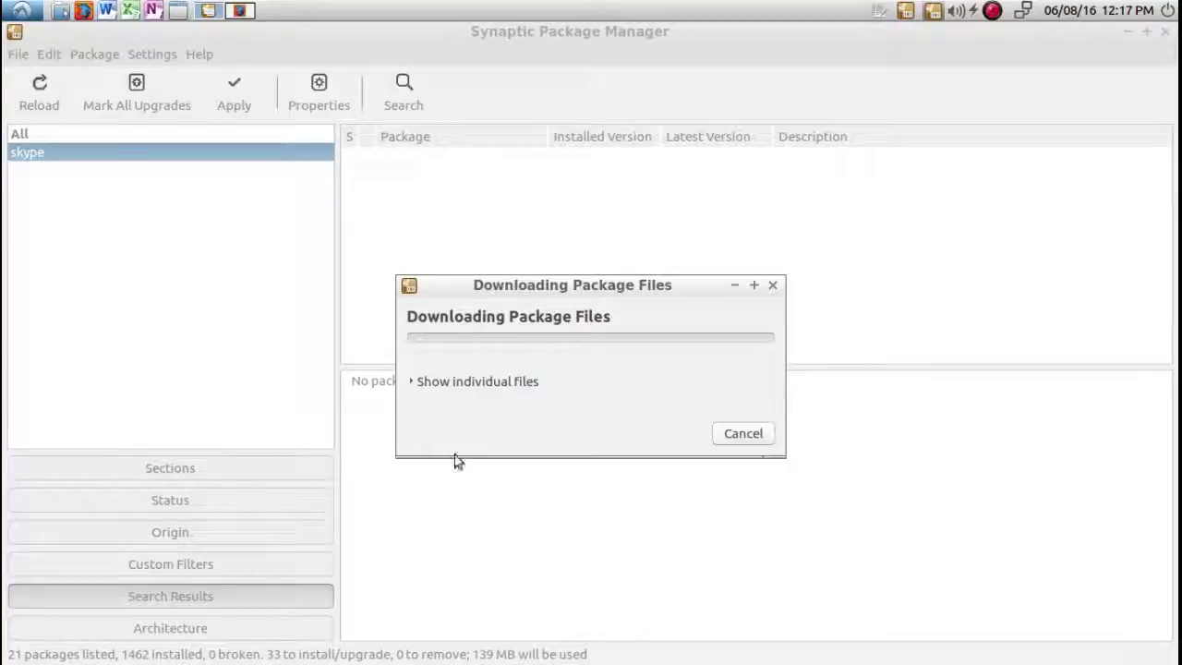
click(410, 382)
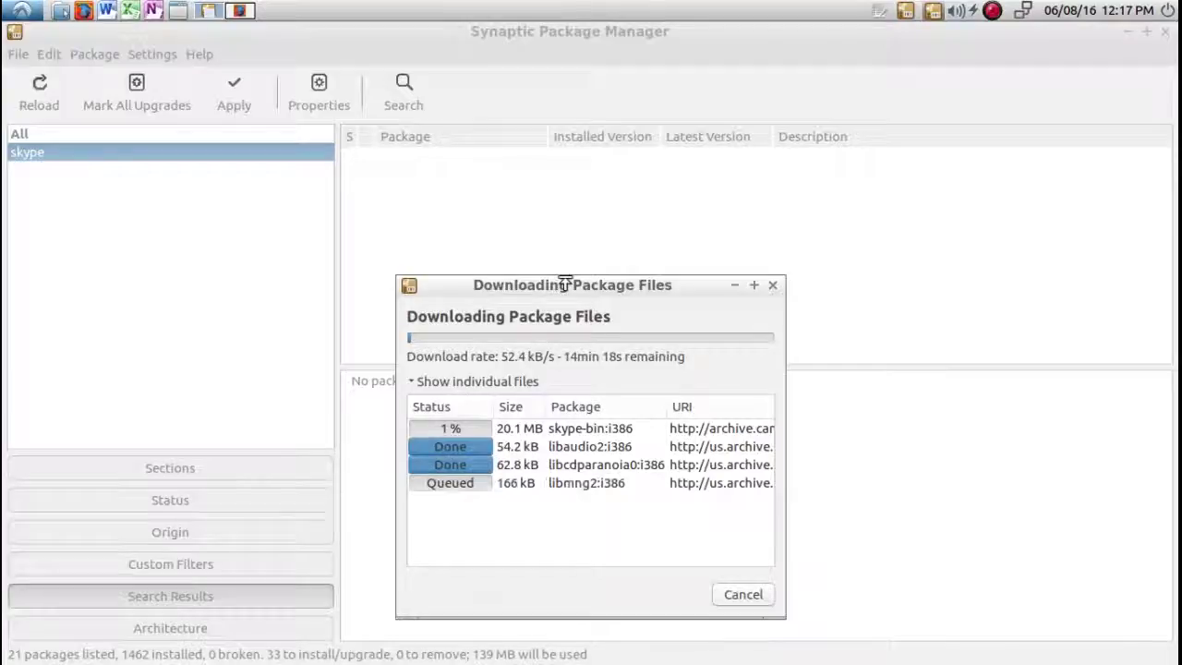
drag(563, 286, 529, 210)
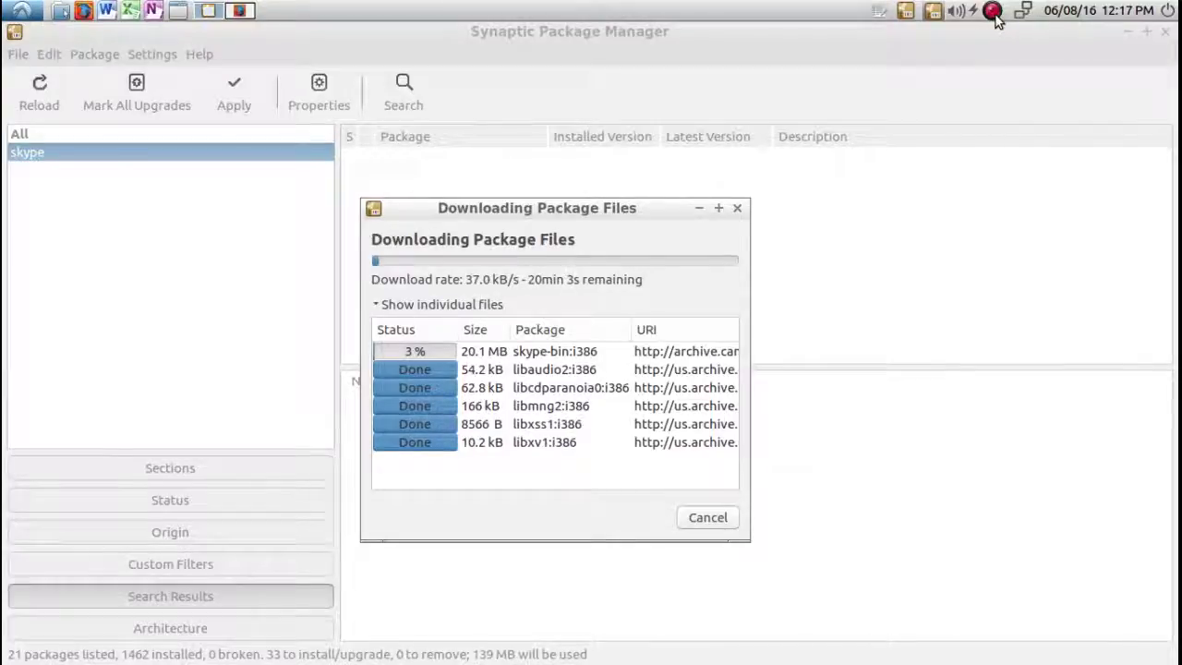
click(993, 13)
click(1003, 30)
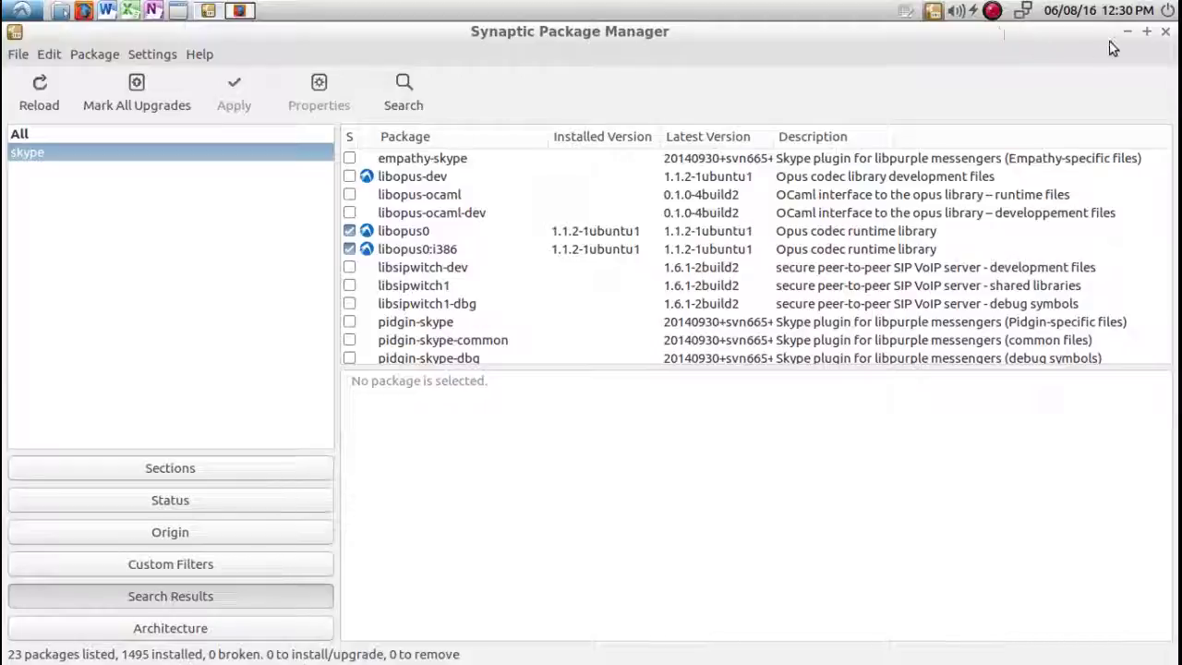
Close Synaptic, start Skype from the Internet menu and dismiss its Terms of Use.
click(1165, 32)
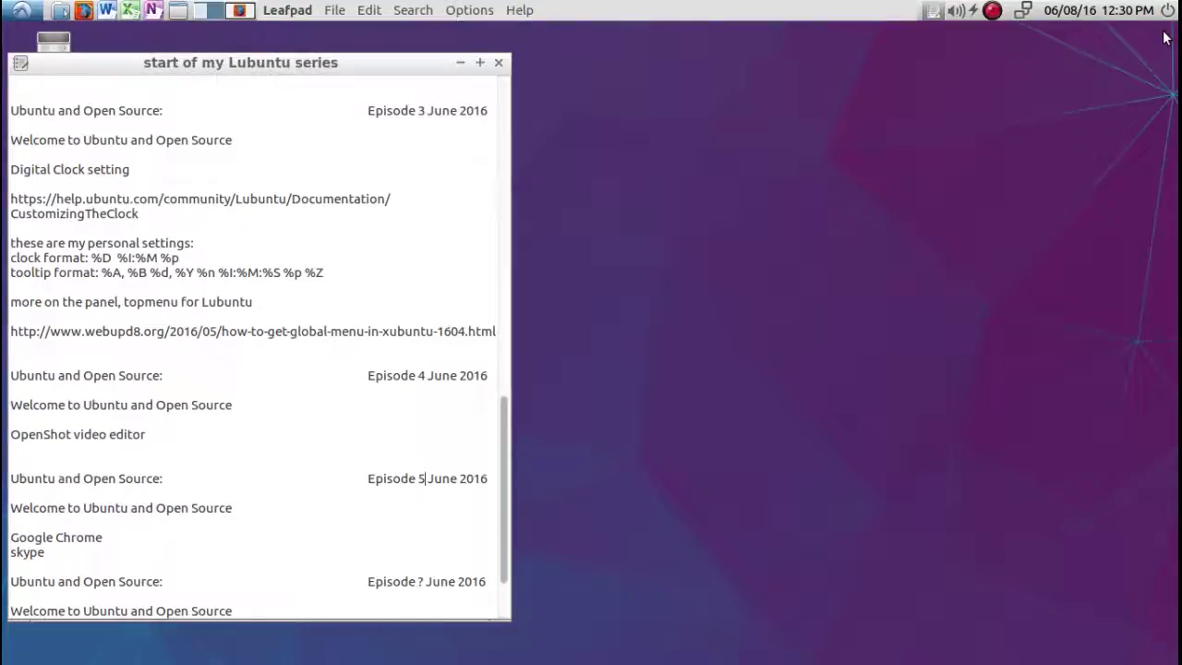
click(13, 13)
mouse_move(26, 94)
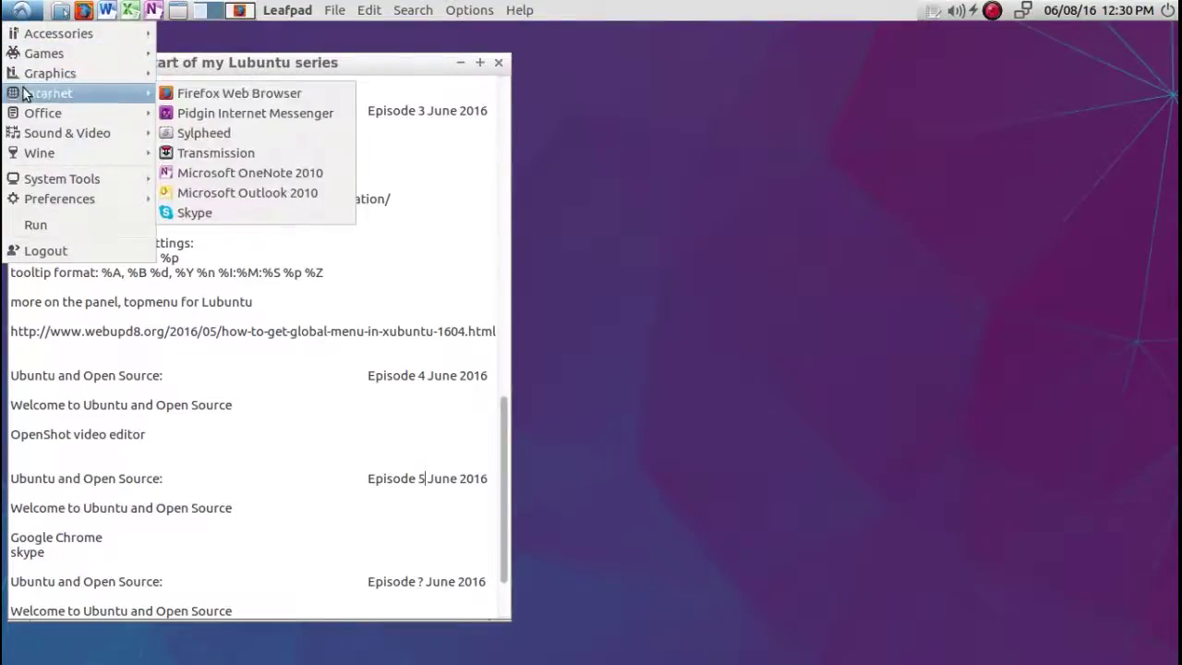
click(197, 216)
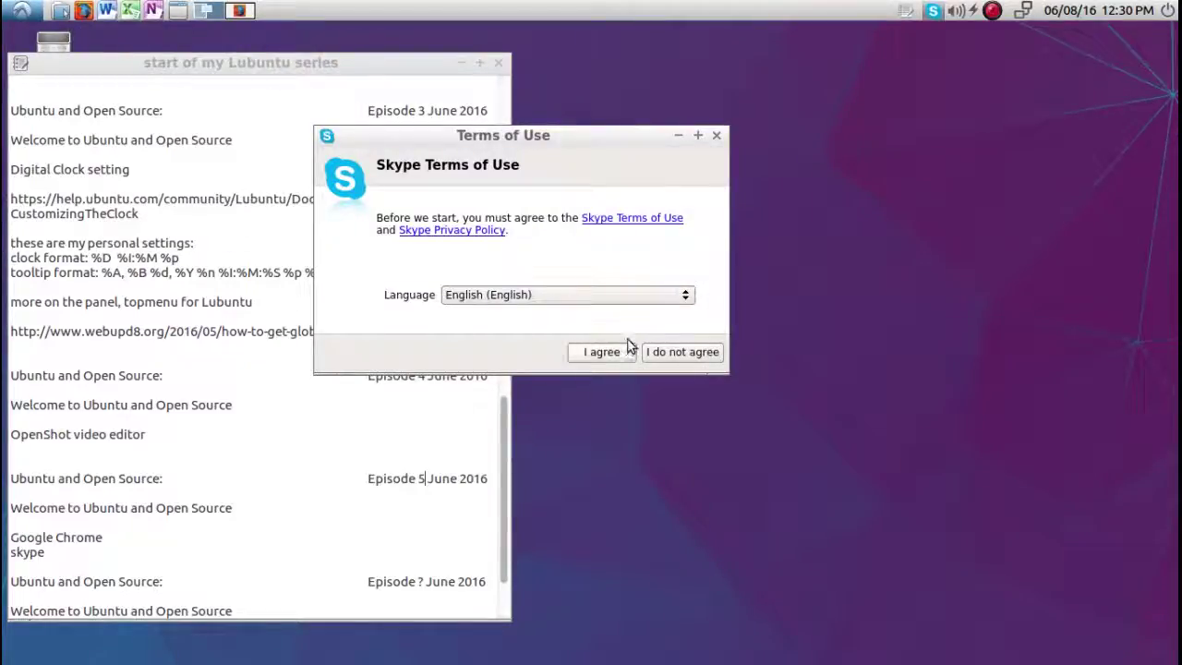
click(716, 137)
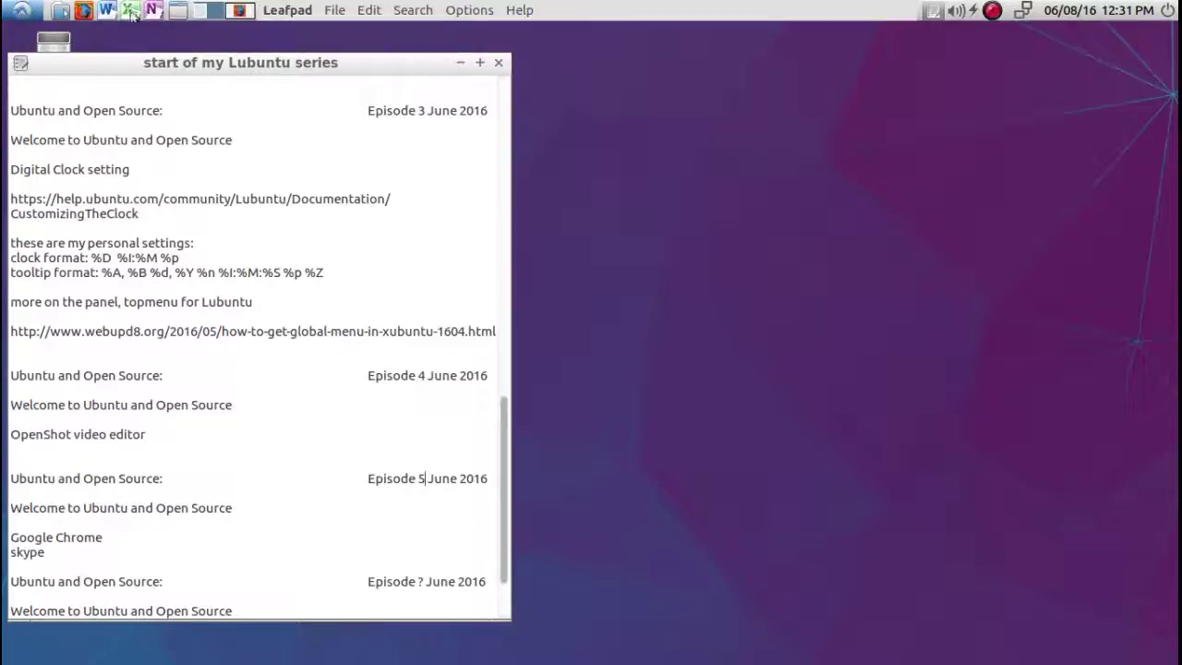
click(240, 10)
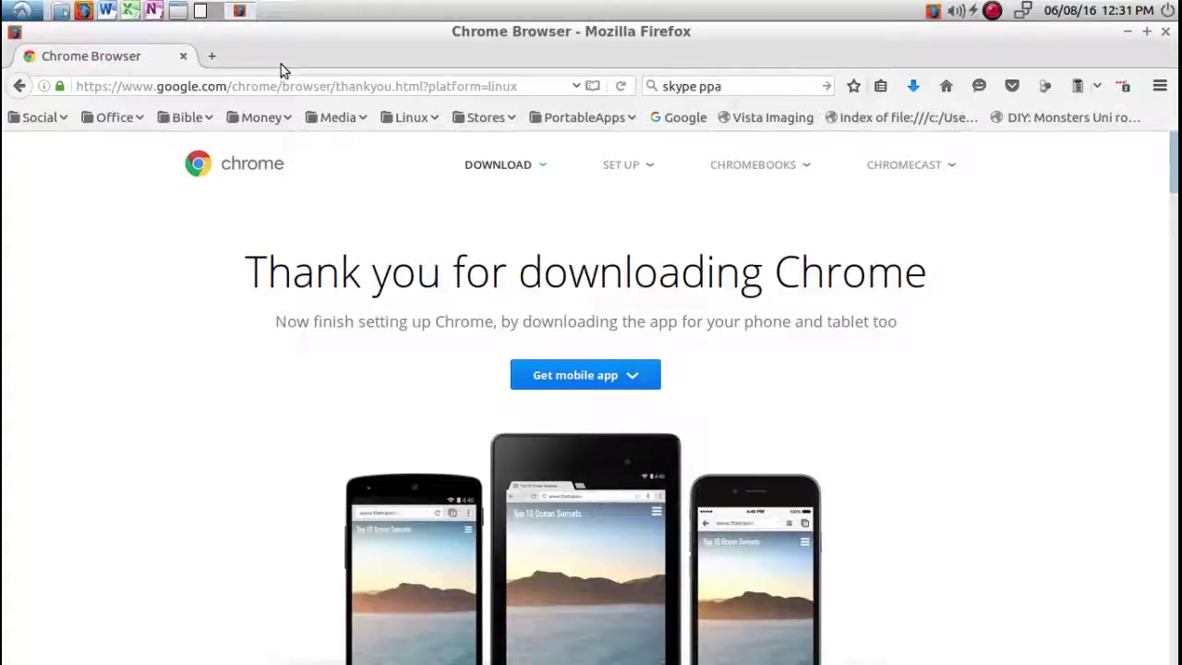
Close Firefox and browse in PCManFM to Downloads/Install, where the google-chrome-stable .deb is.
click(1165, 32)
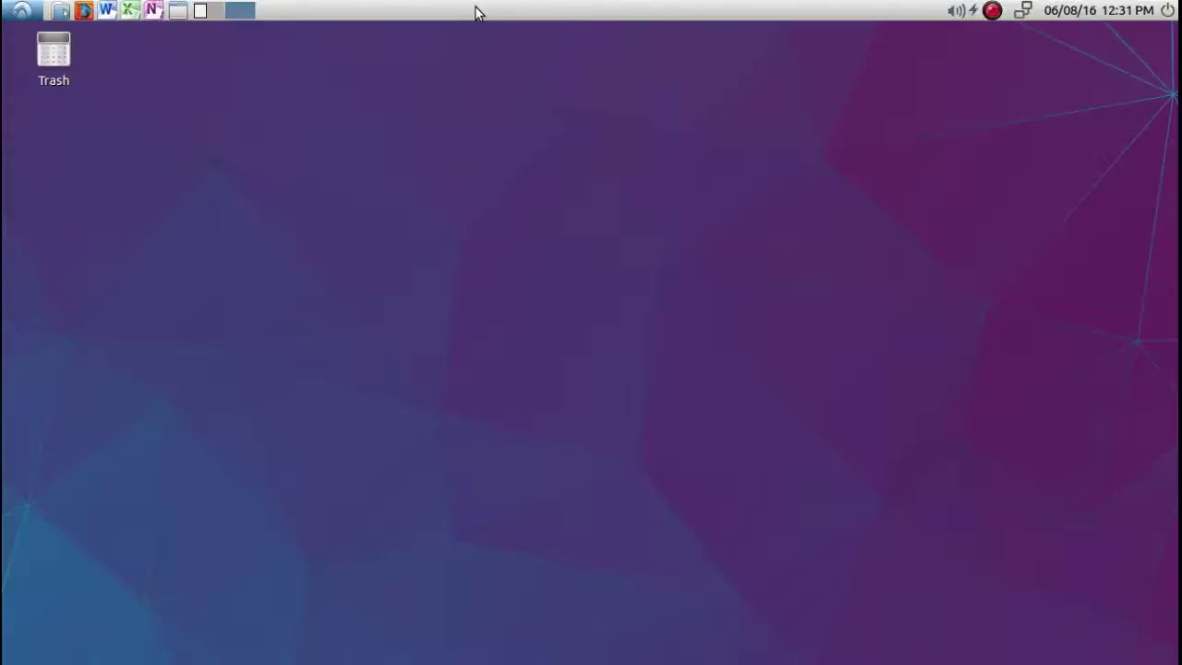
click(60, 10)
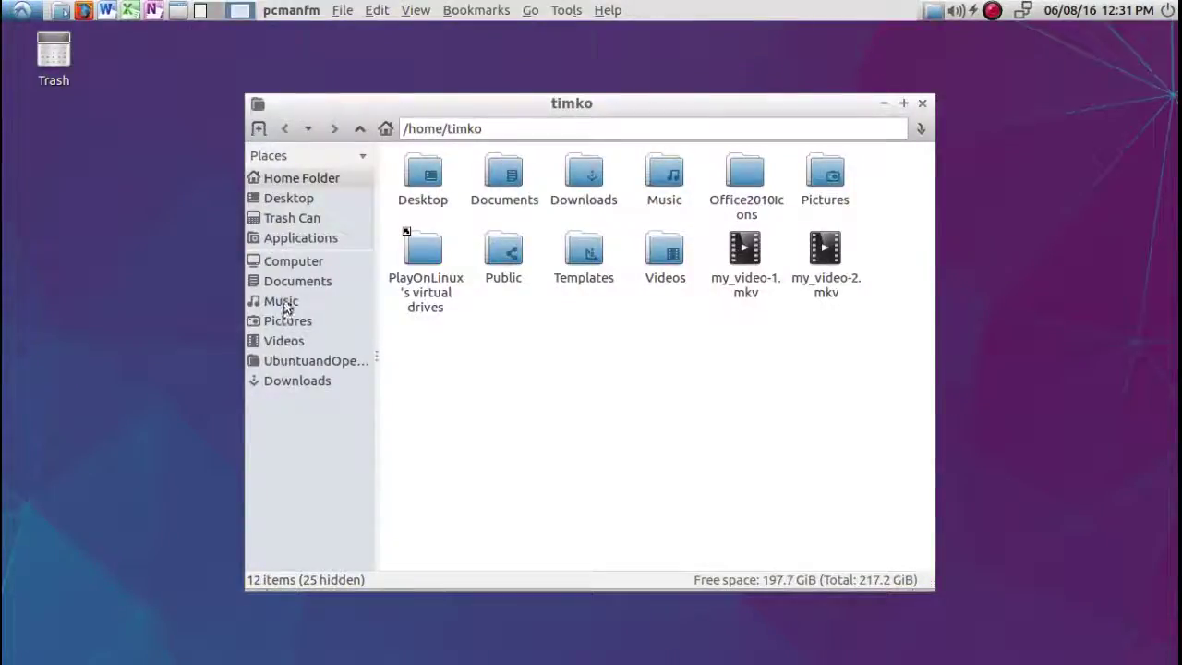
click(285, 380)
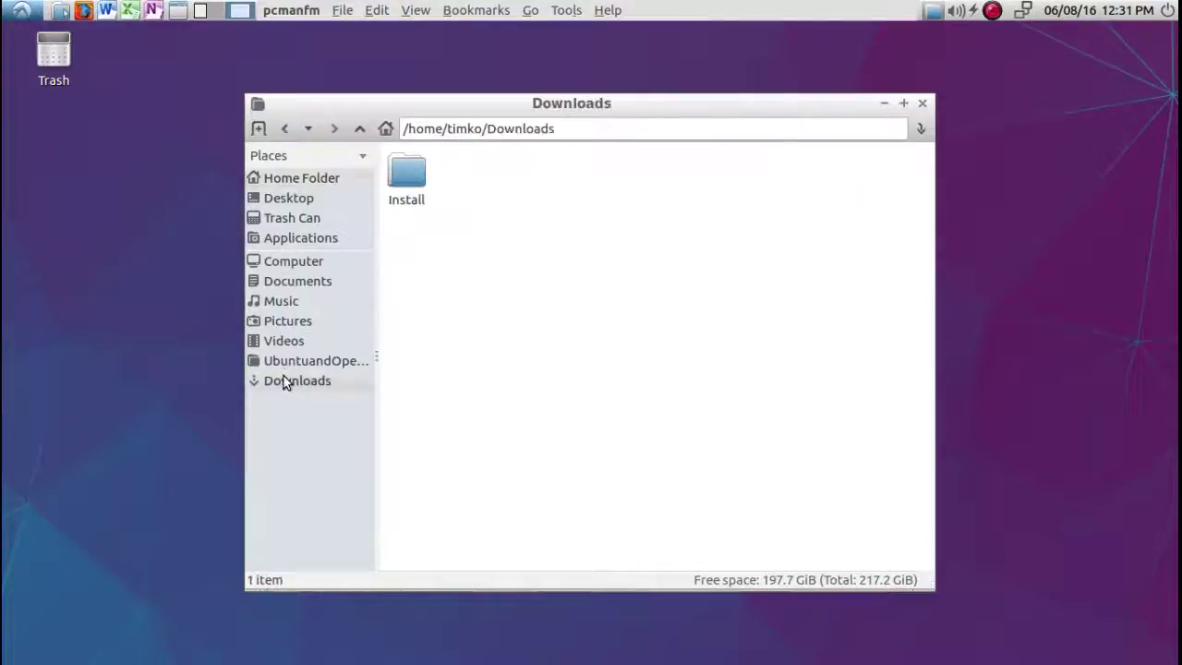
double_click(414, 183)
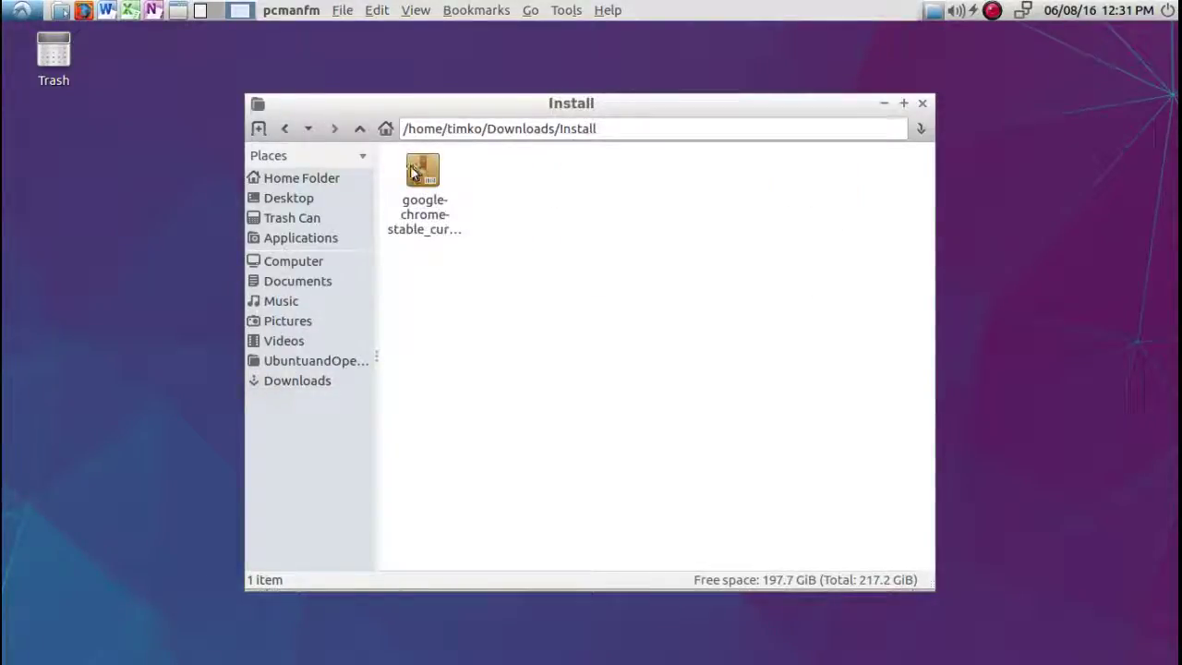
Open the google-chrome-stable .deb in GDebi Package Installer and centre its window.
click(417, 172)
double_click(418, 171)
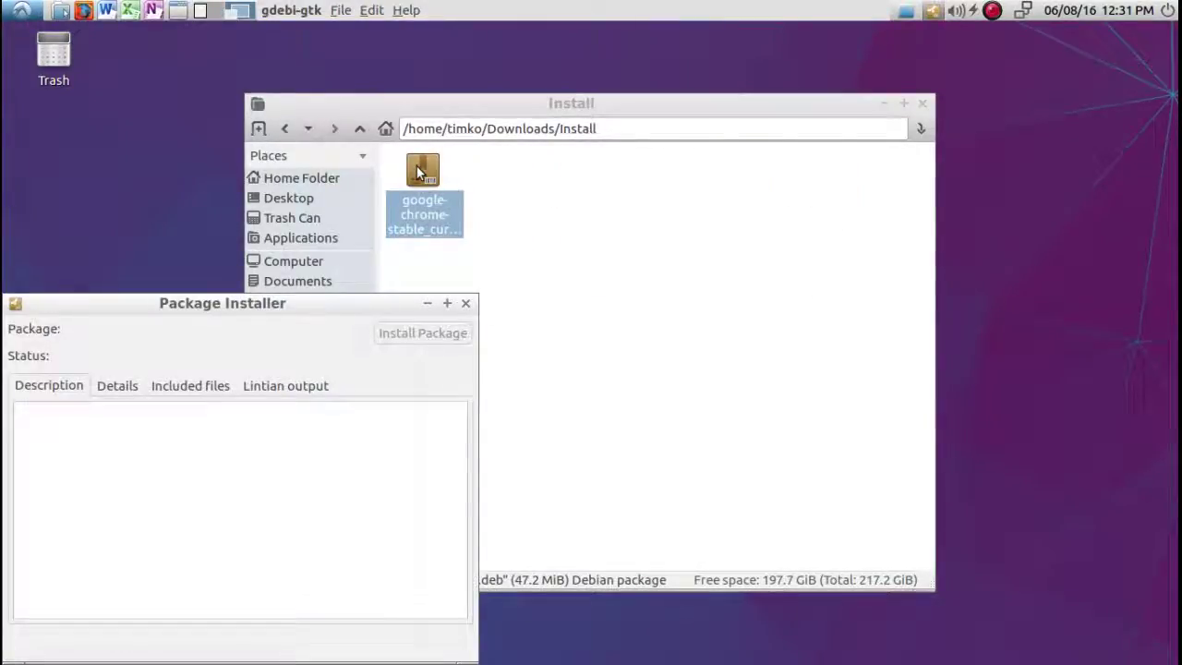
drag(319, 298, 659, 167)
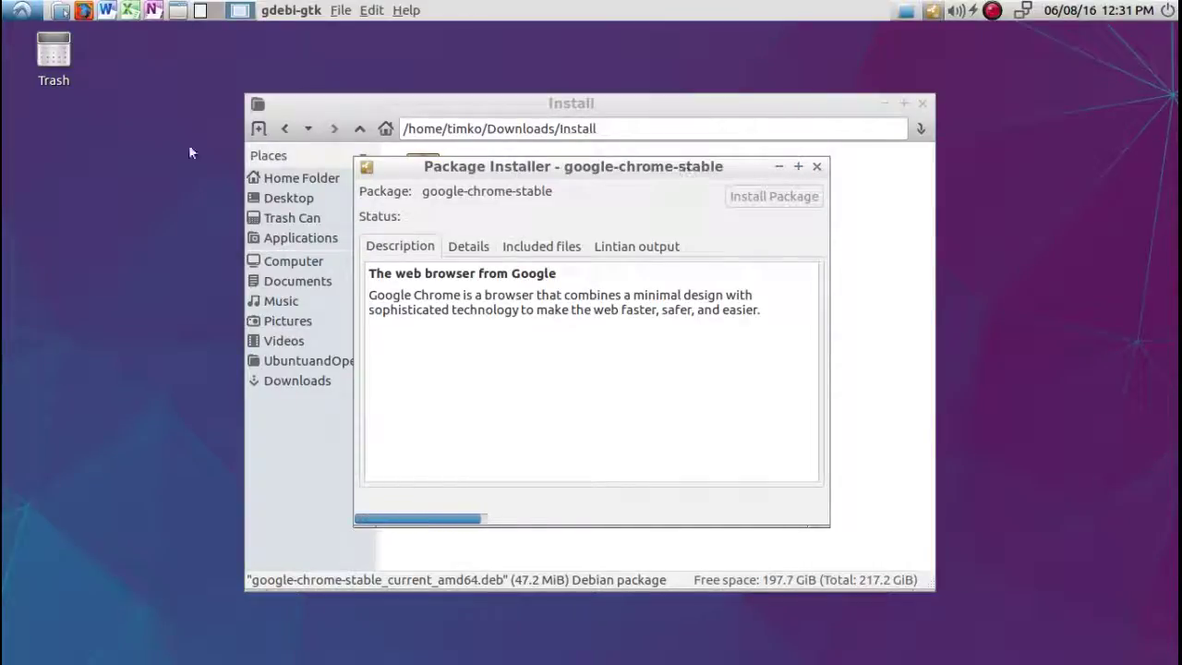
Start installing the Chrome package and authorise it with the administrator password.
click(20, 12)
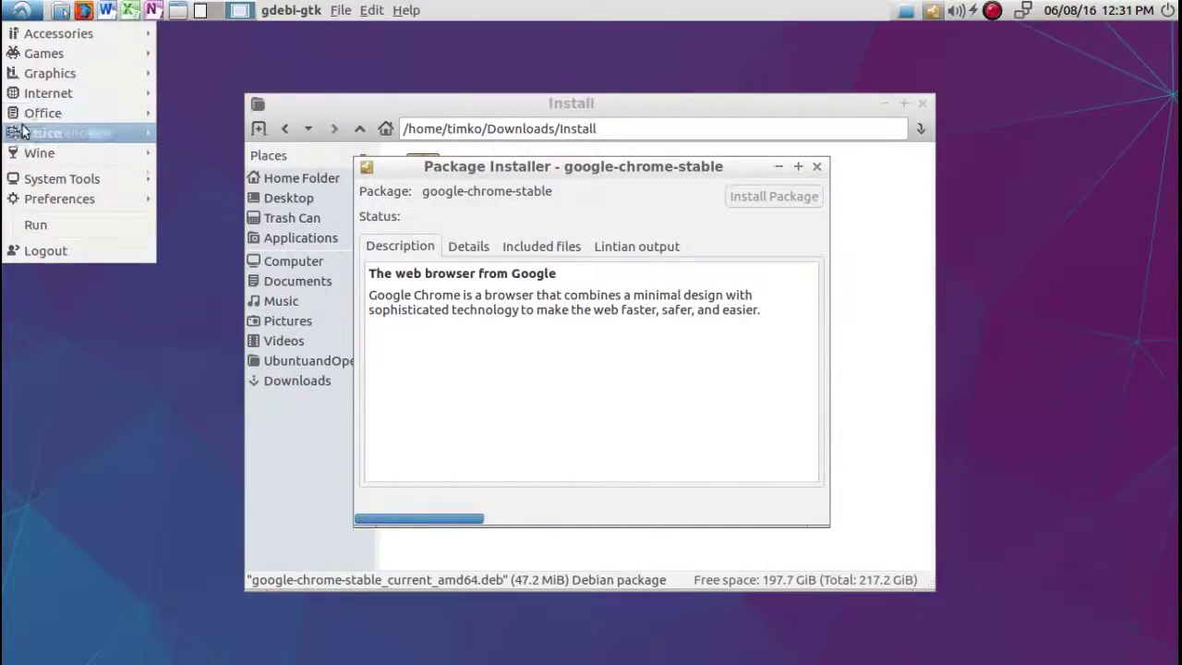
mouse_move(17, 183)
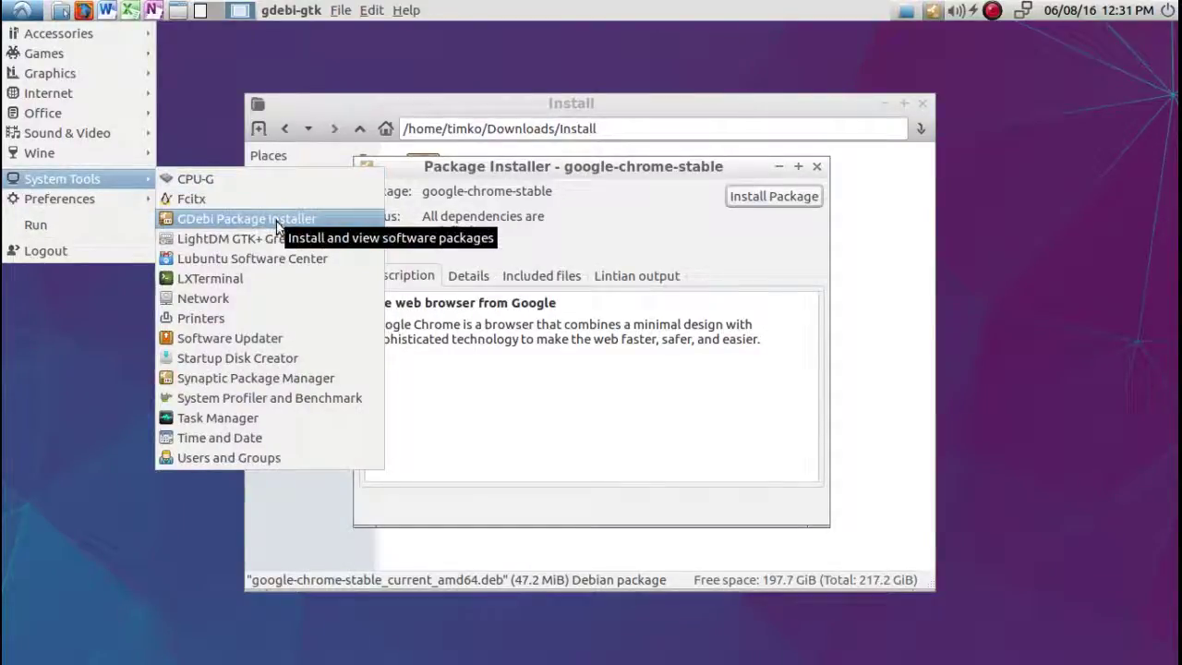
click(646, 227)
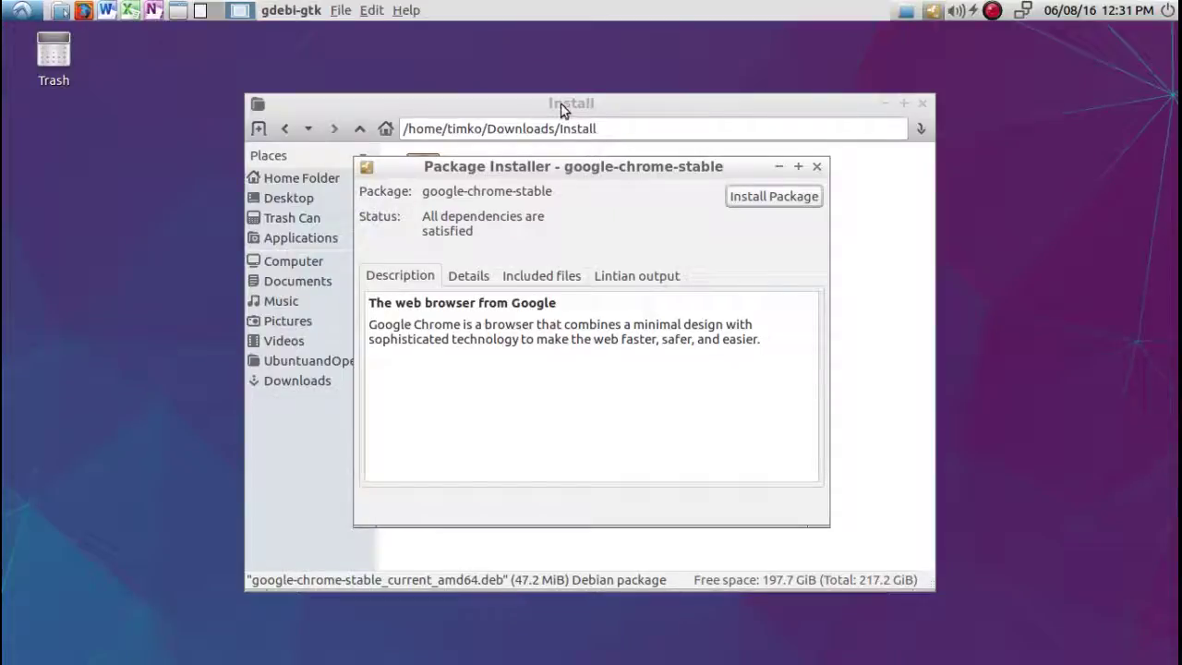
drag(544, 178, 524, 217)
click(742, 238)
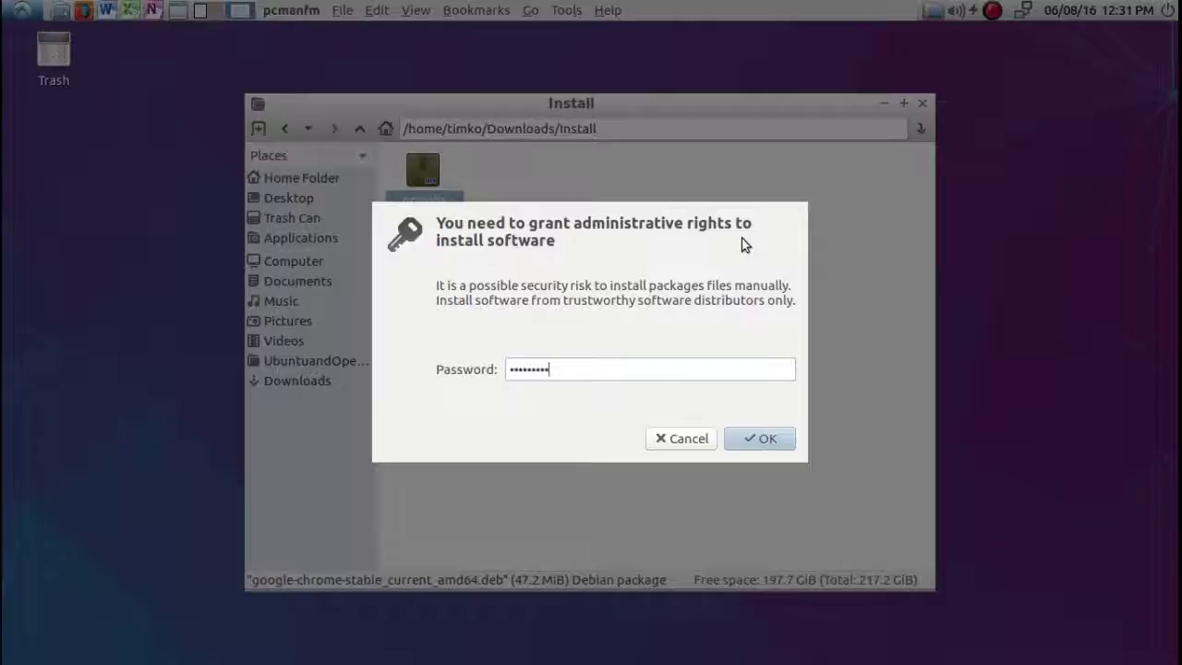
key(Return)
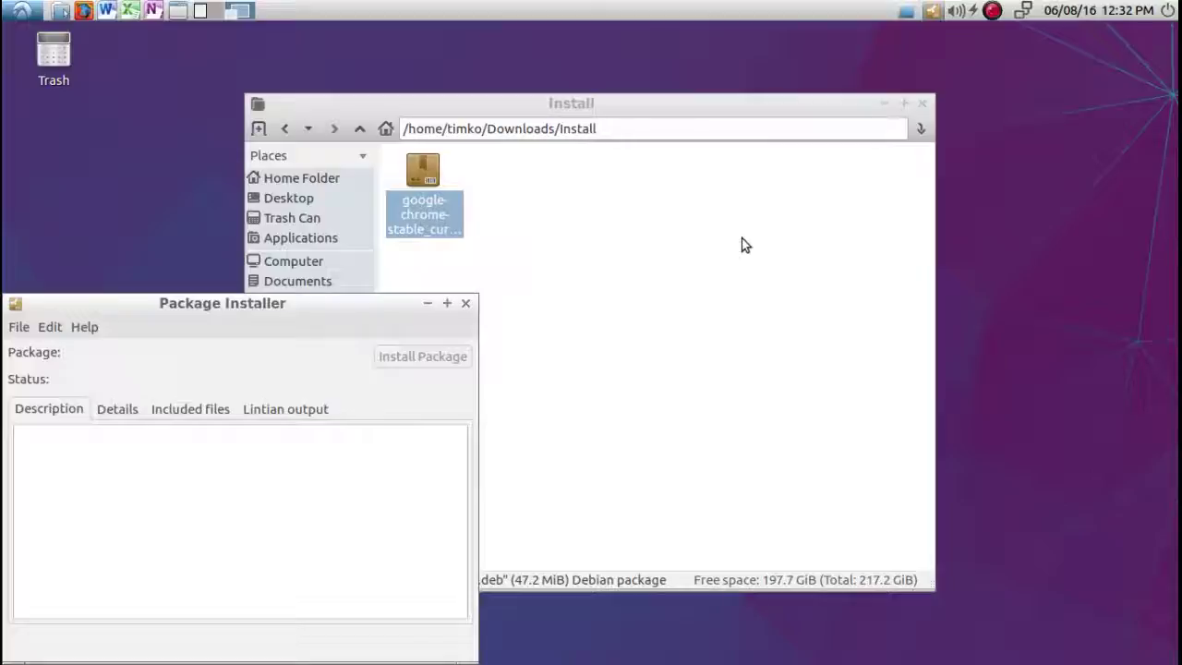
Confirm the google-chrome-stable installation and close GDebi once it finishes.
drag(317, 305, 439, 168)
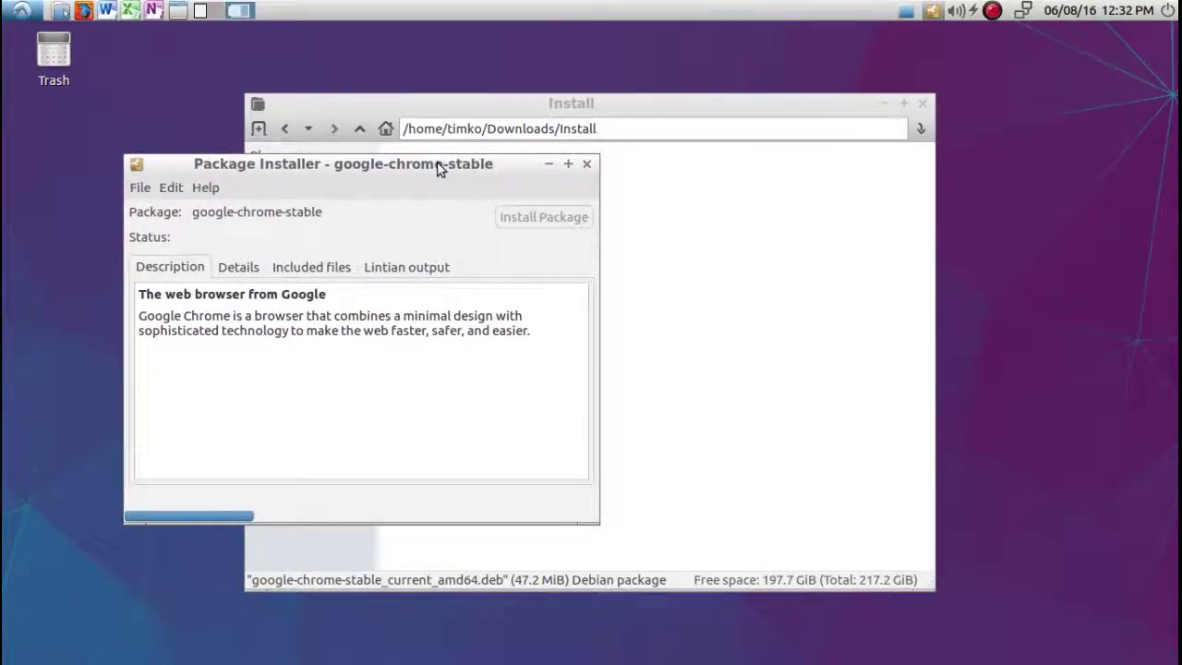
key(Return)
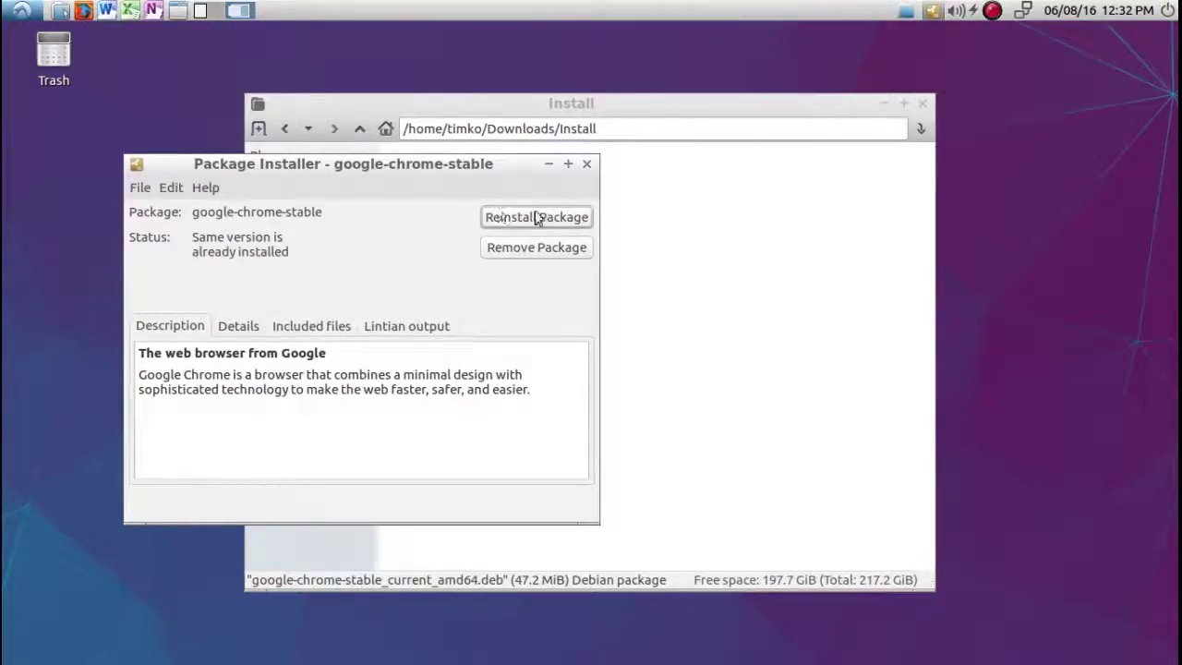
click(587, 164)
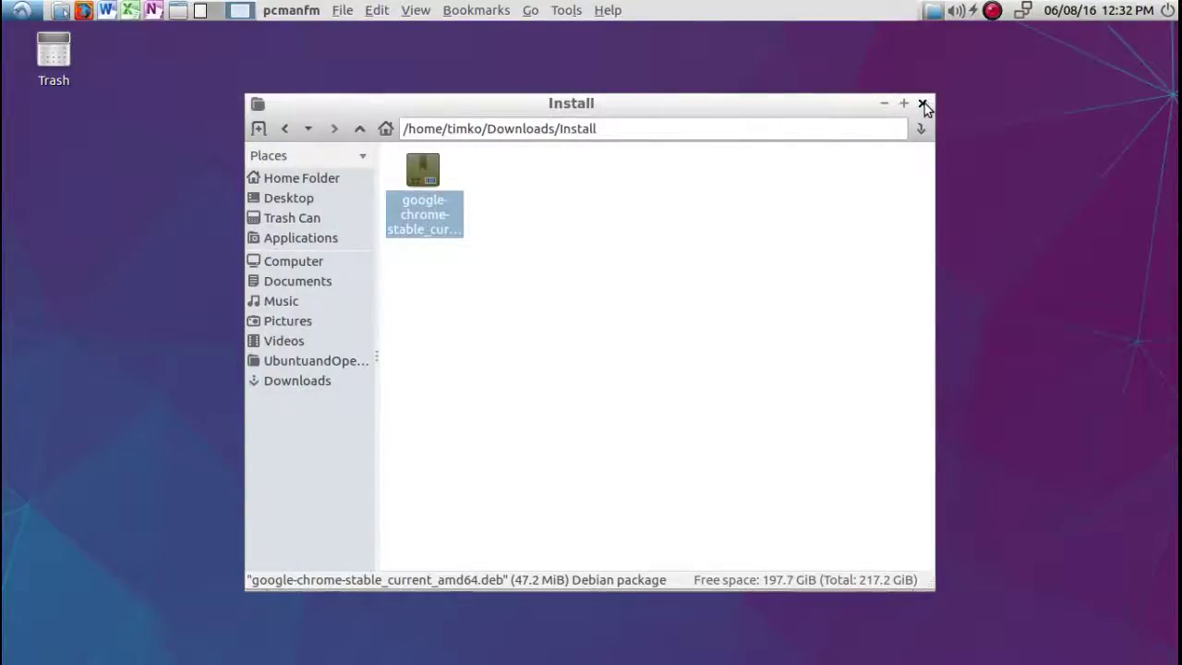
Close the Install folder window and check Menu > Internet for Google Chrome and Skype.
click(922, 105)
click(20, 11)
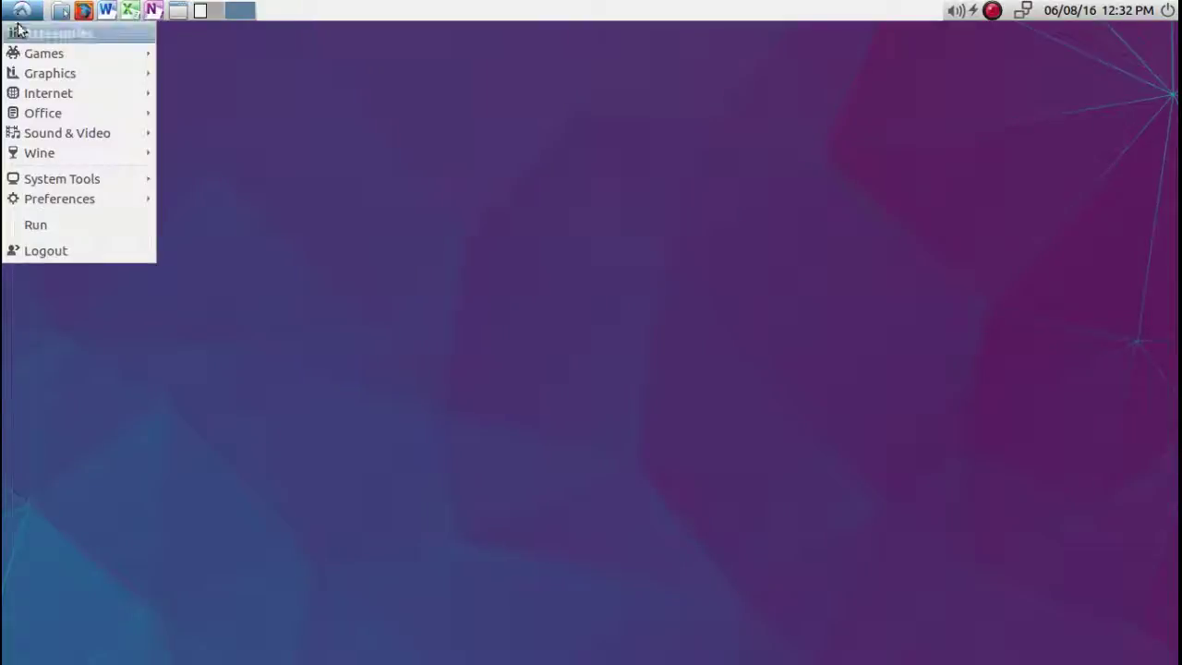
mouse_move(43, 95)
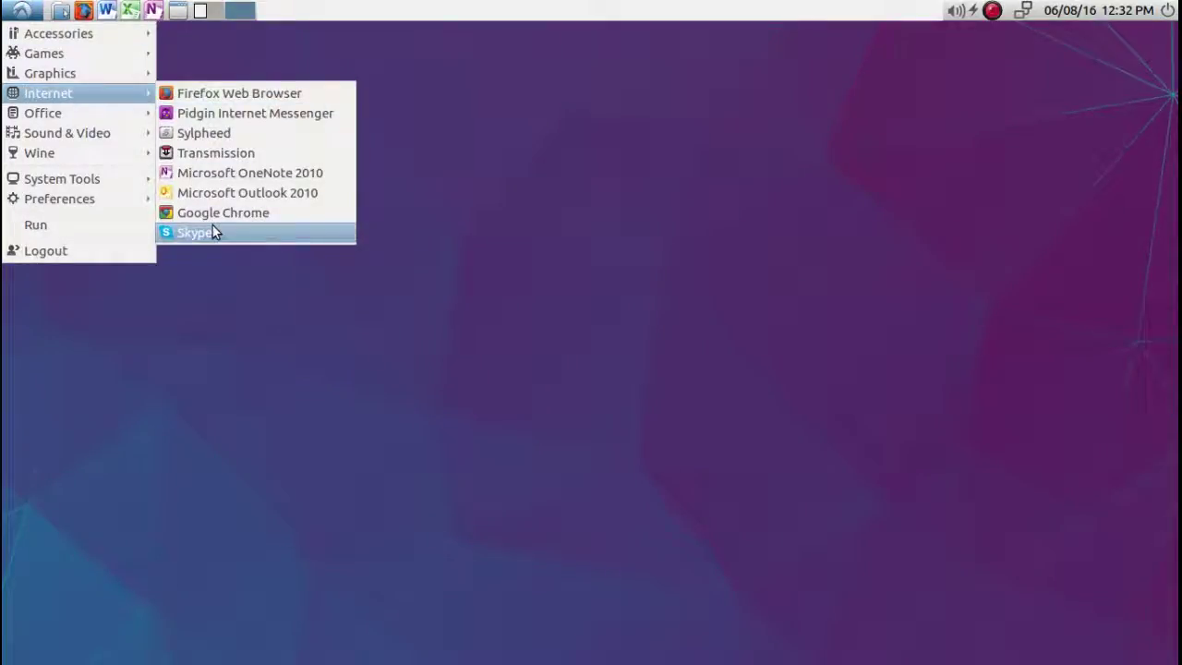
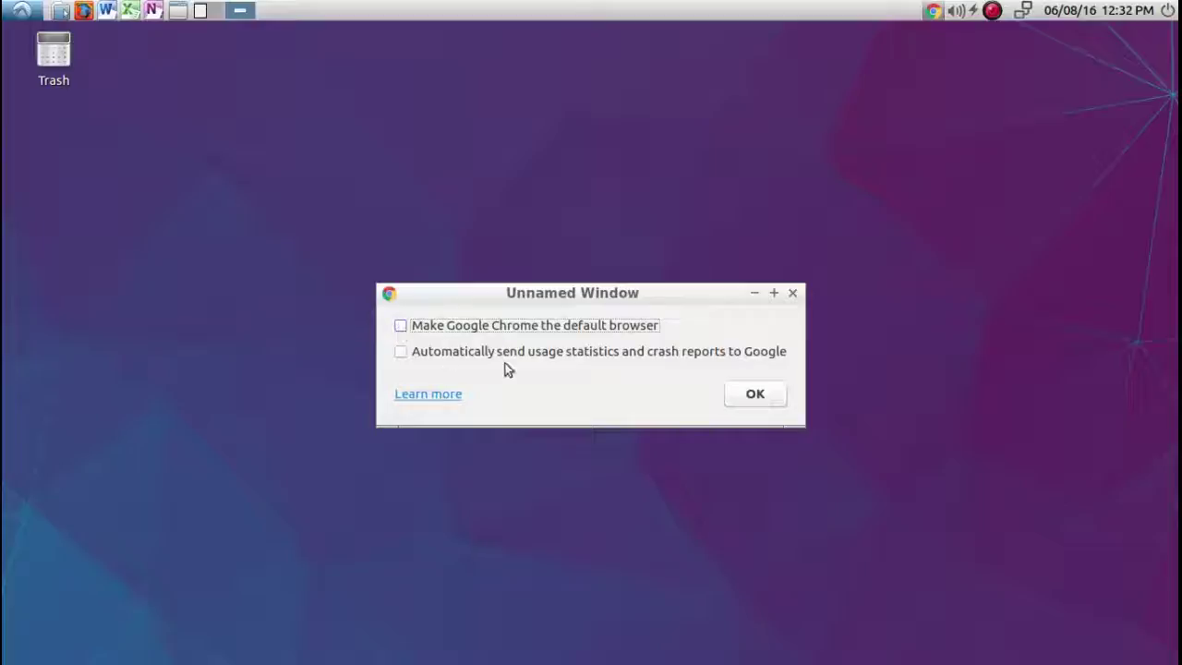
Dismiss the first-run dialog, maximize Chrome, and enter the Google account e-mail address.
click(747, 397)
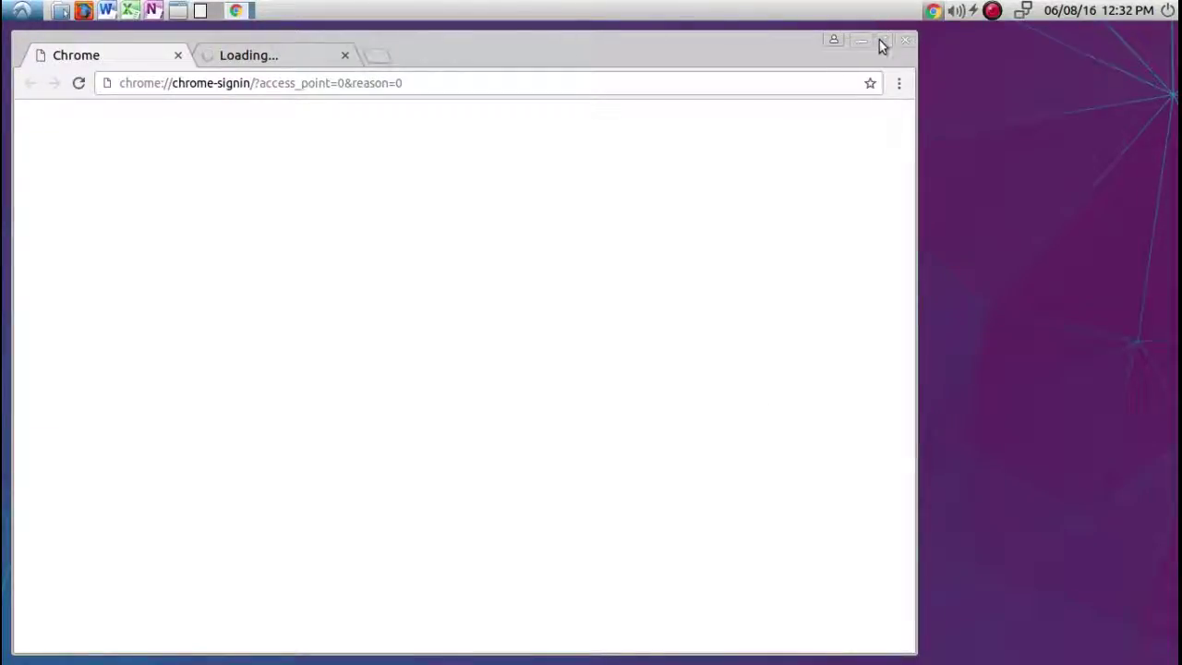
click(880, 41)
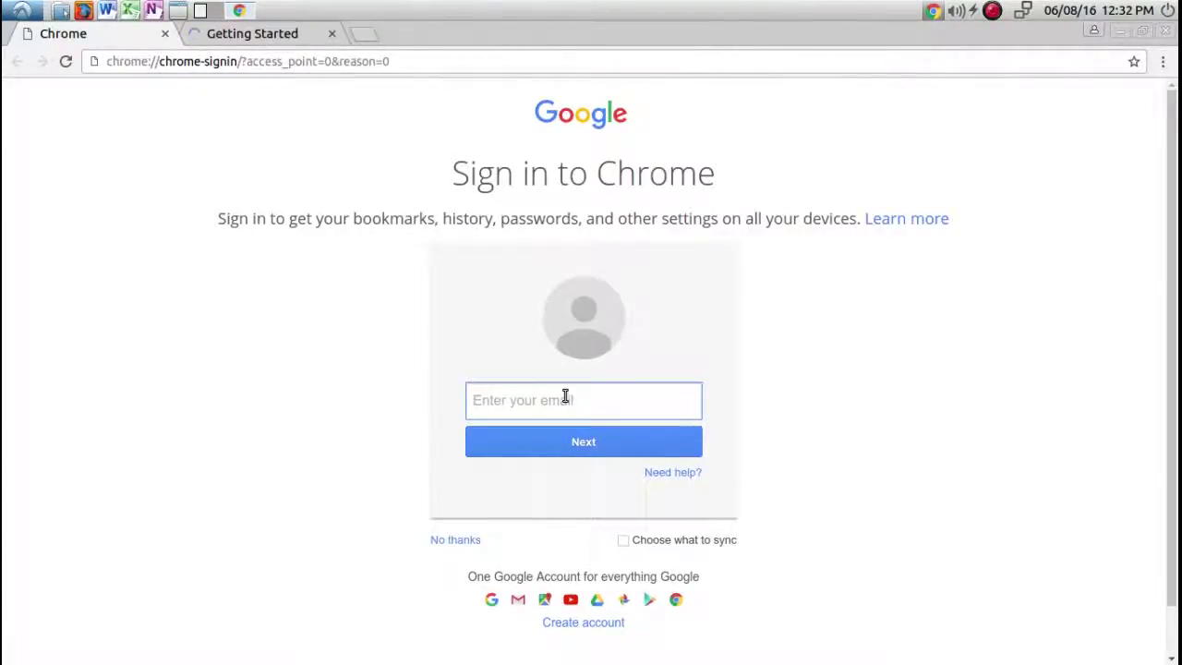
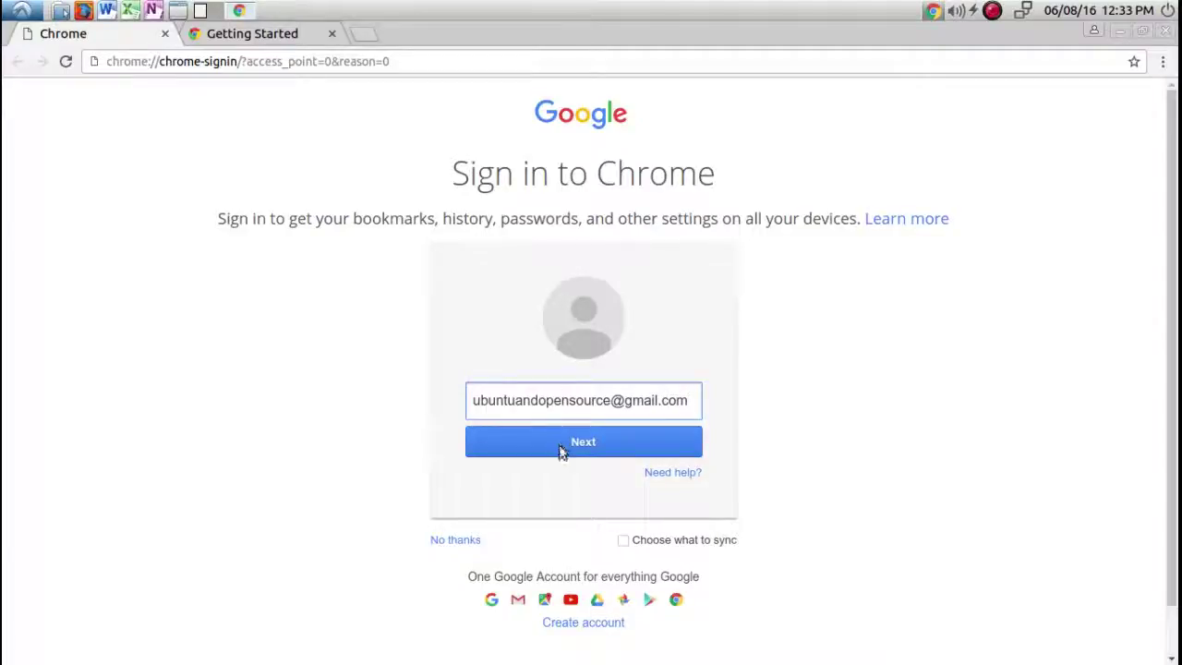
Submit the e-mail, enter the account password, and sign in to Chrome.
click(568, 438)
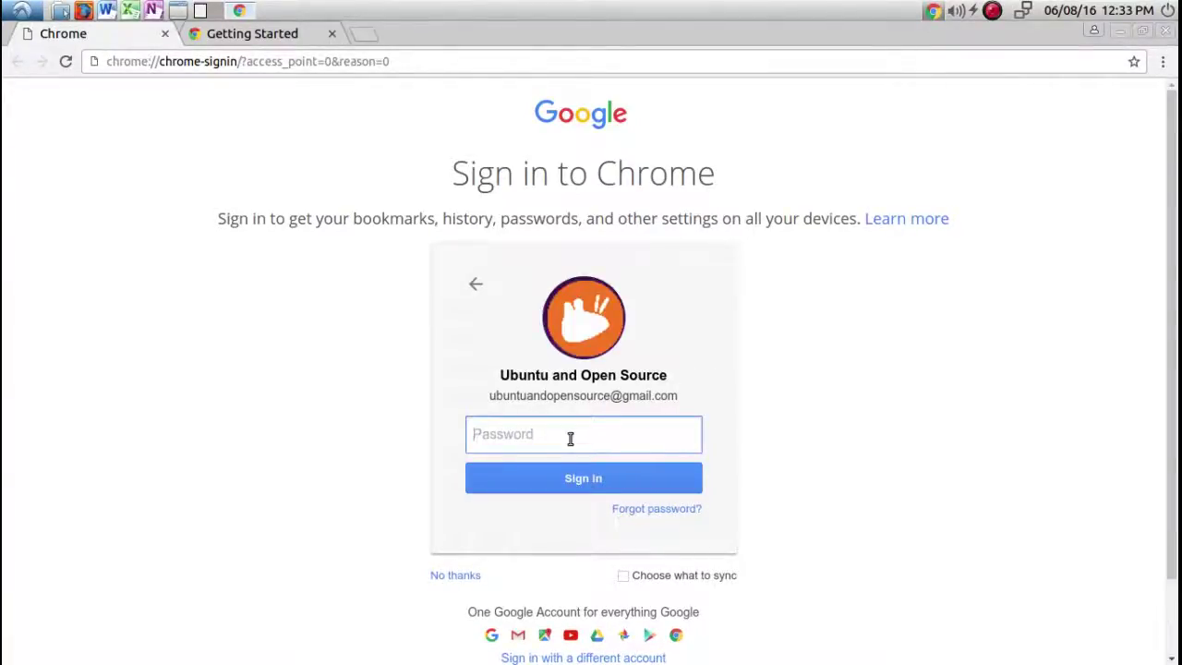
text(*******)
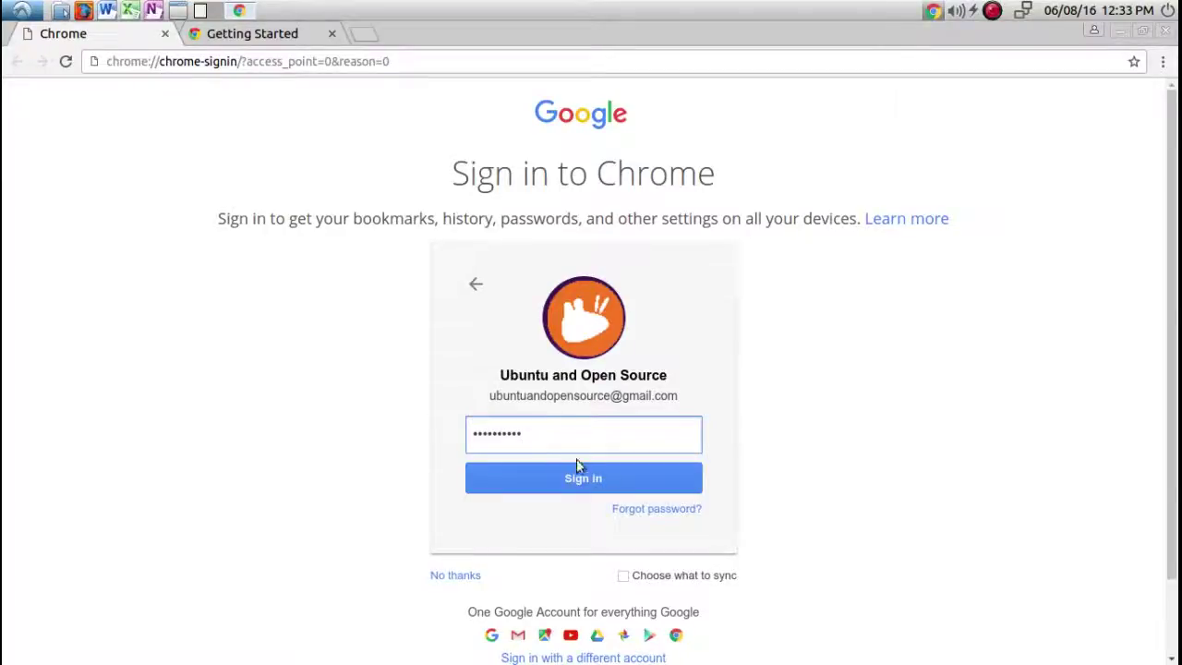
click(576, 477)
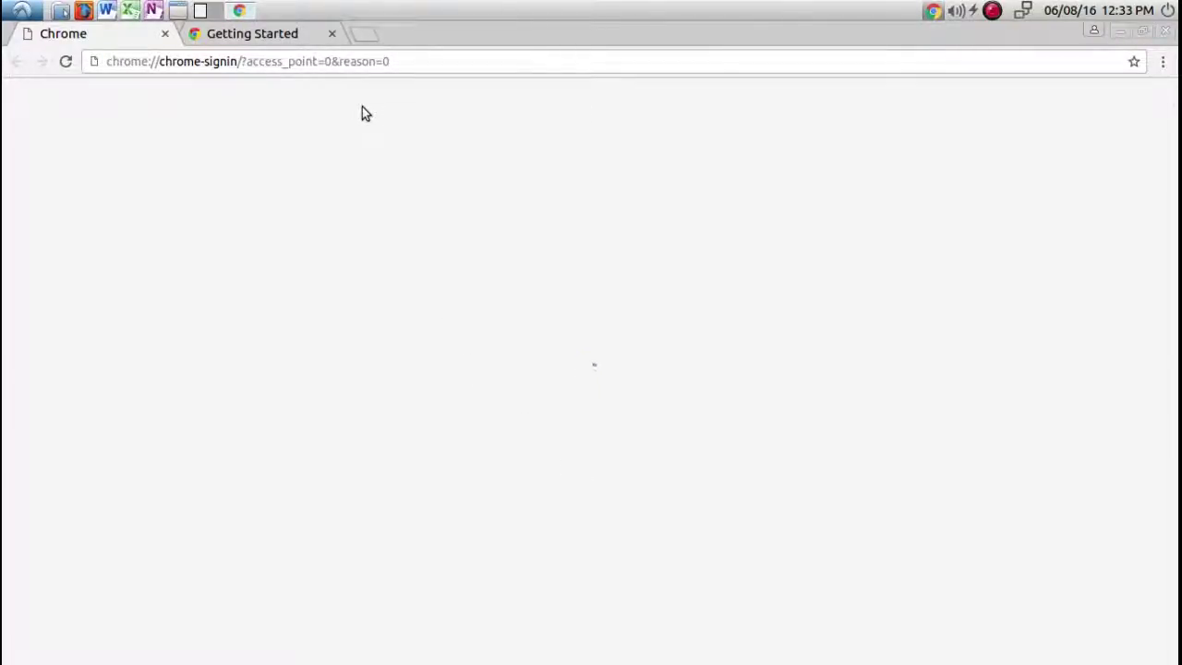
Close the Getting Started tab and dismiss the signed-in notice and profile popup.
click(332, 35)
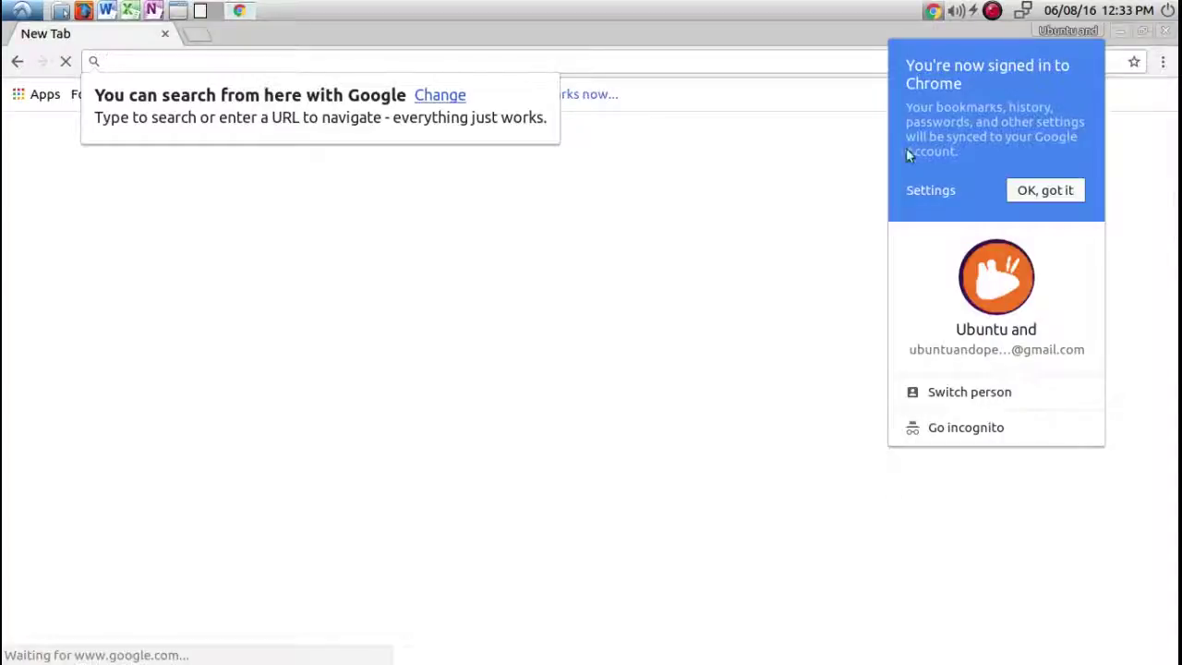
click(1057, 190)
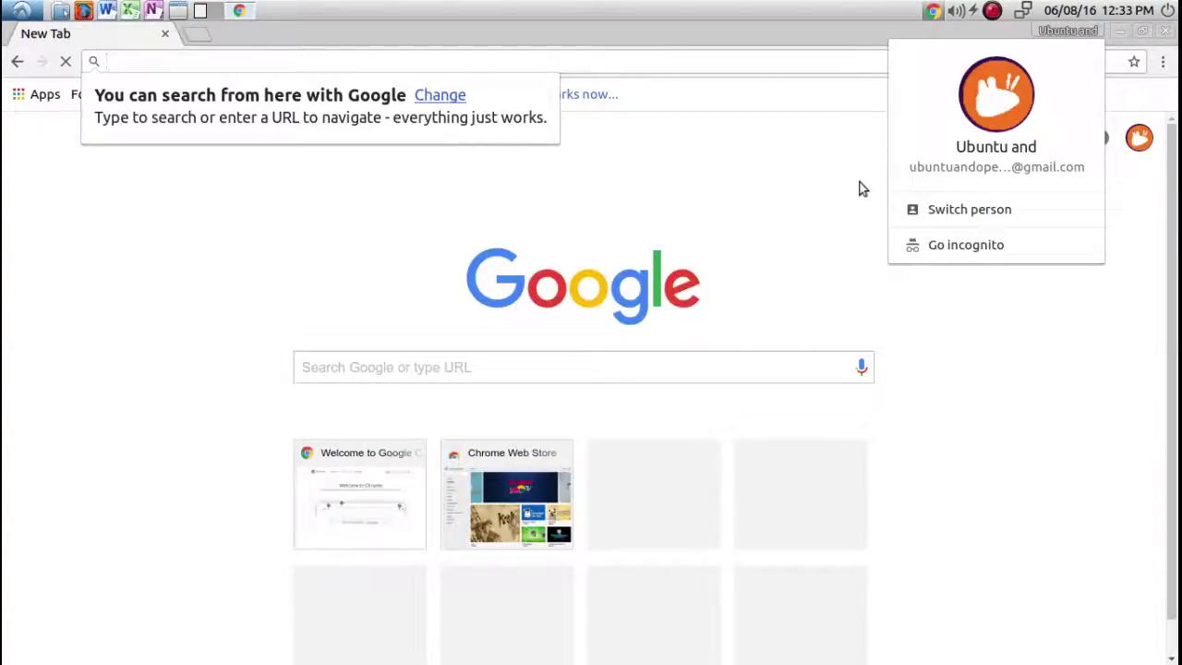
click(835, 160)
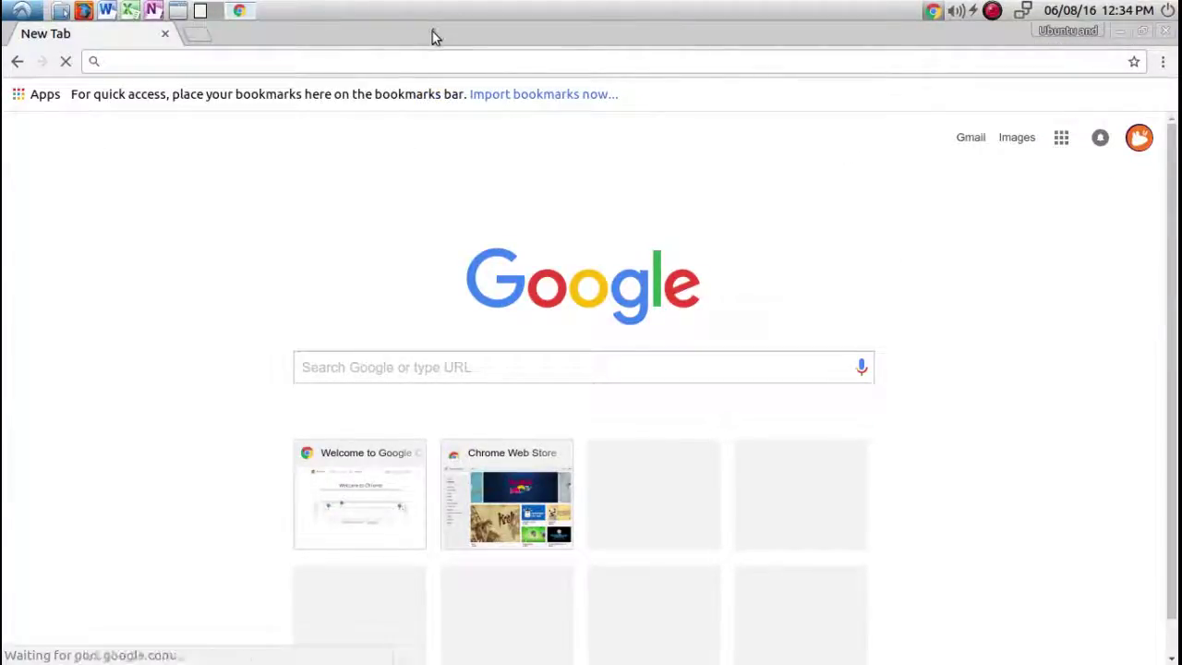
Close the SmartVideo welcome tab.
right_click(432, 33)
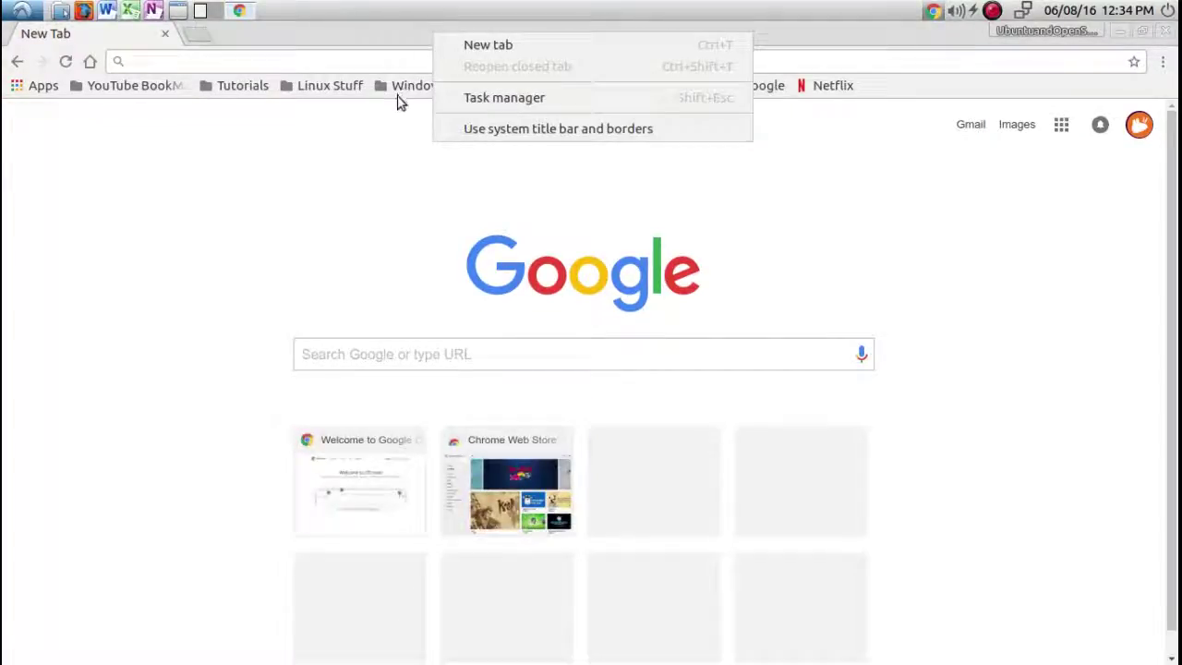
click(377, 145)
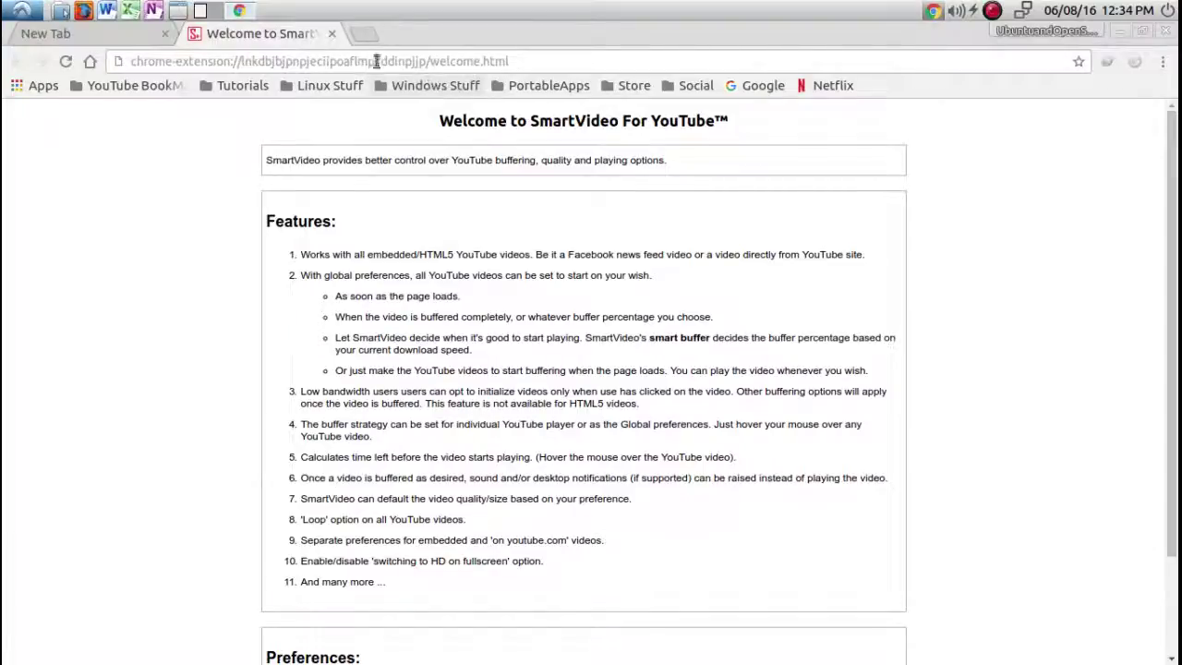
click(332, 34)
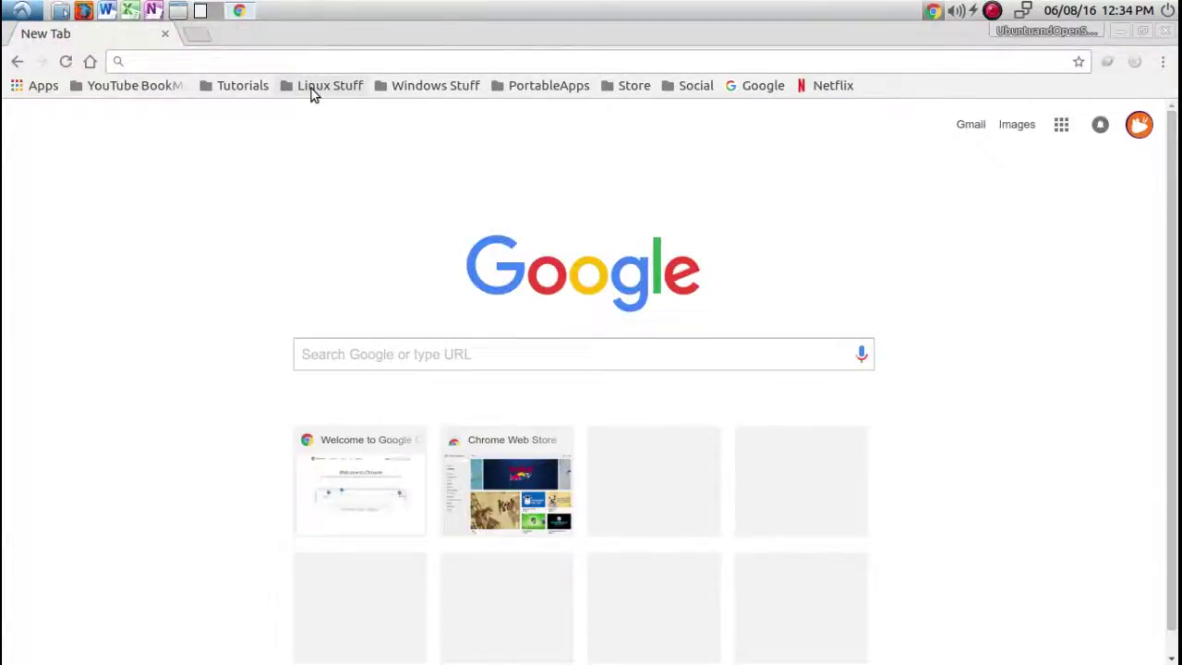
Browse the Linux Stuff and Social bookmark folders, then minimize Chrome.
click(314, 88)
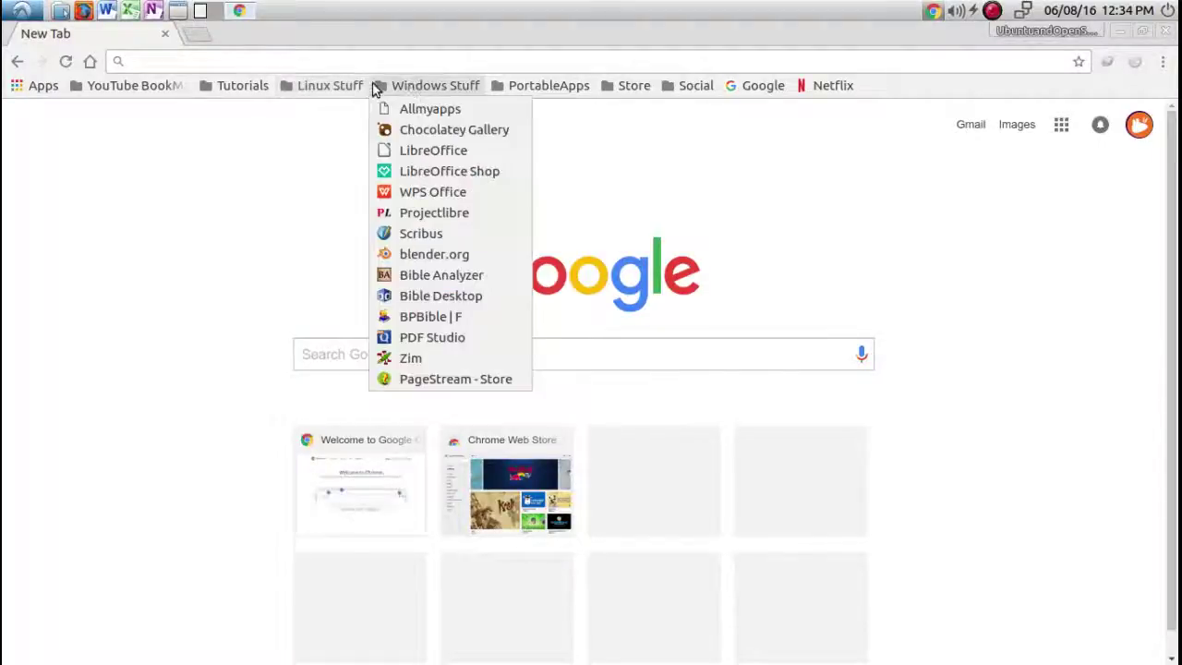
mouse_move(255, 90)
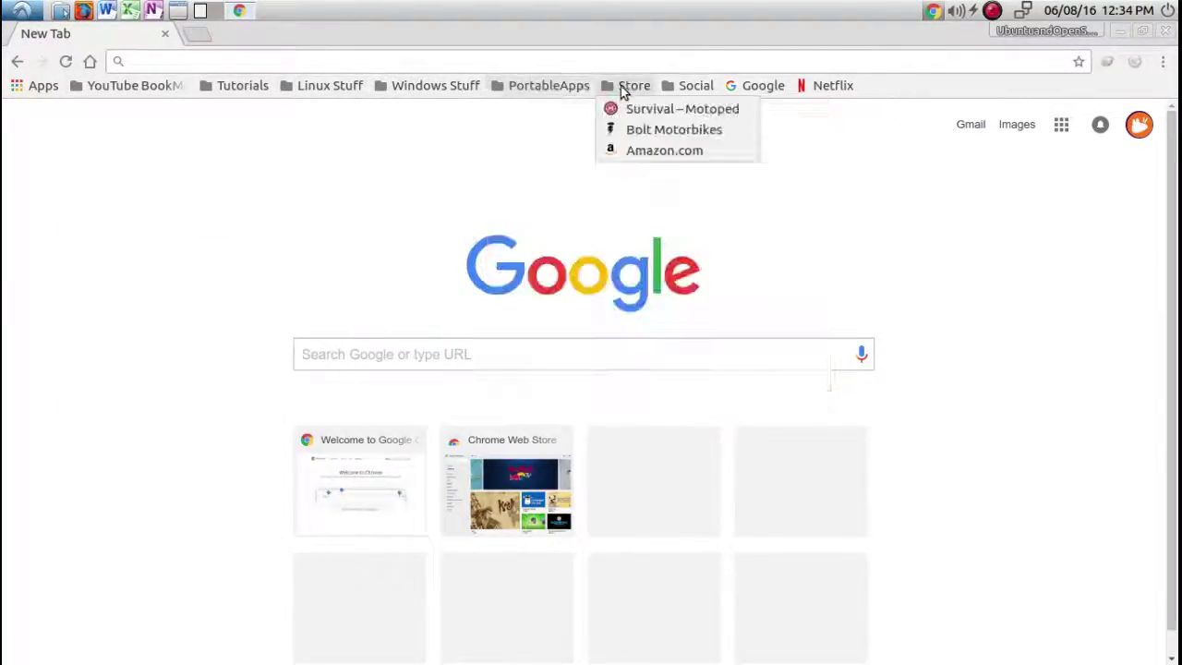
mouse_move(699, 91)
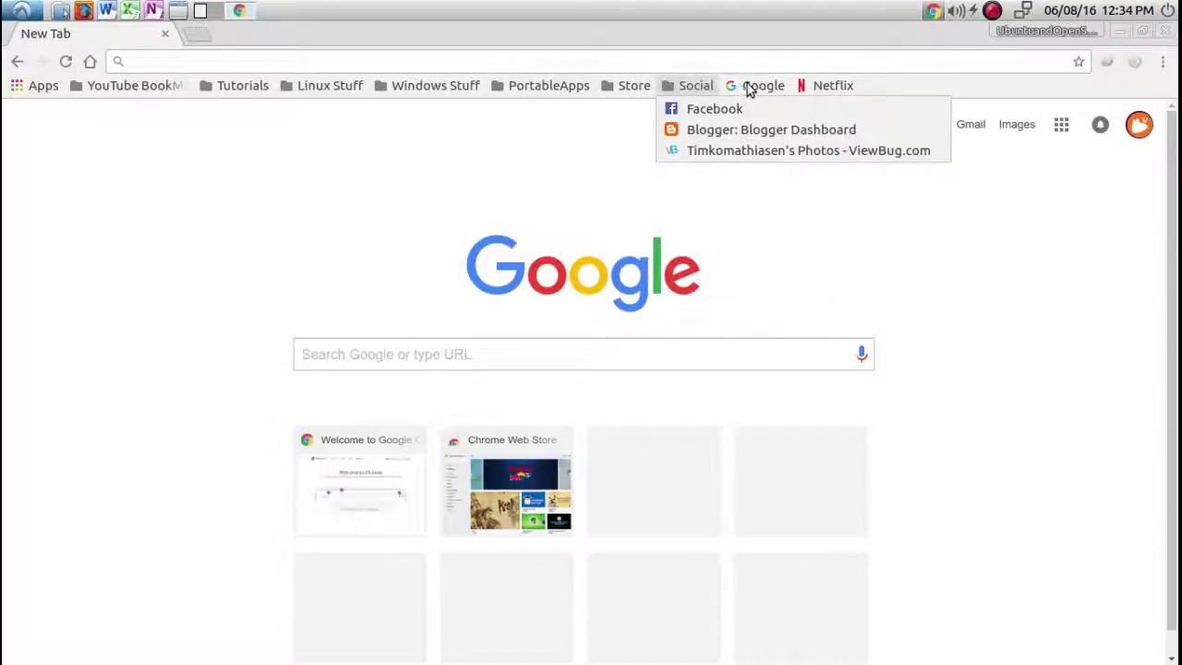
click(951, 86)
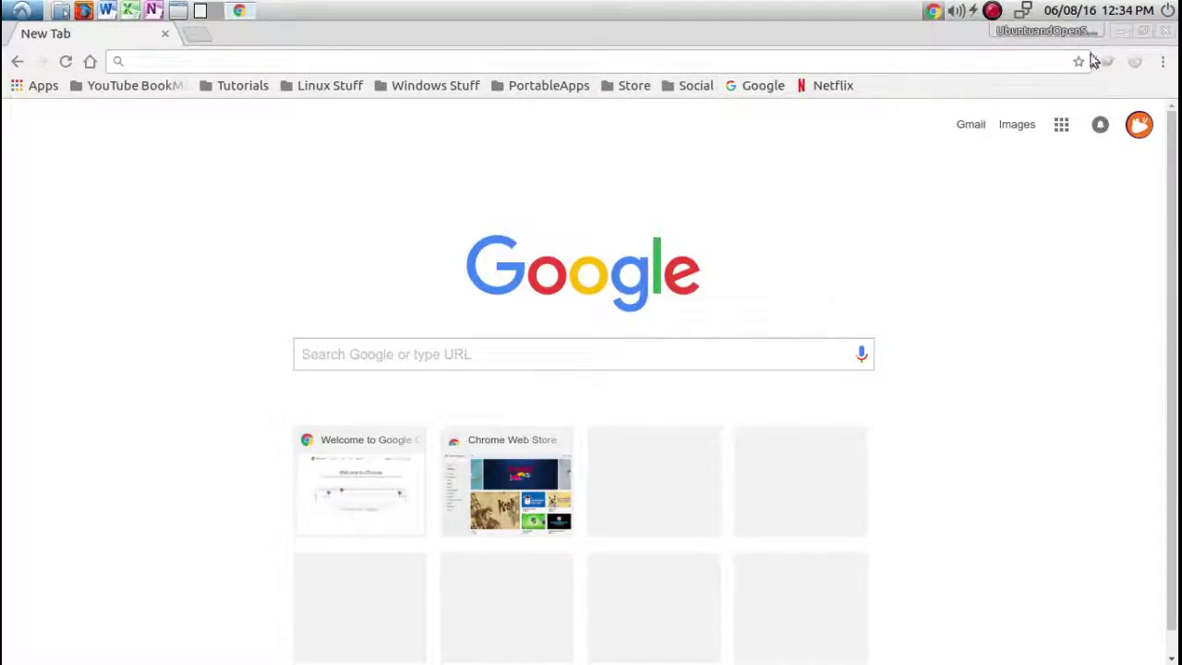
click(1117, 36)
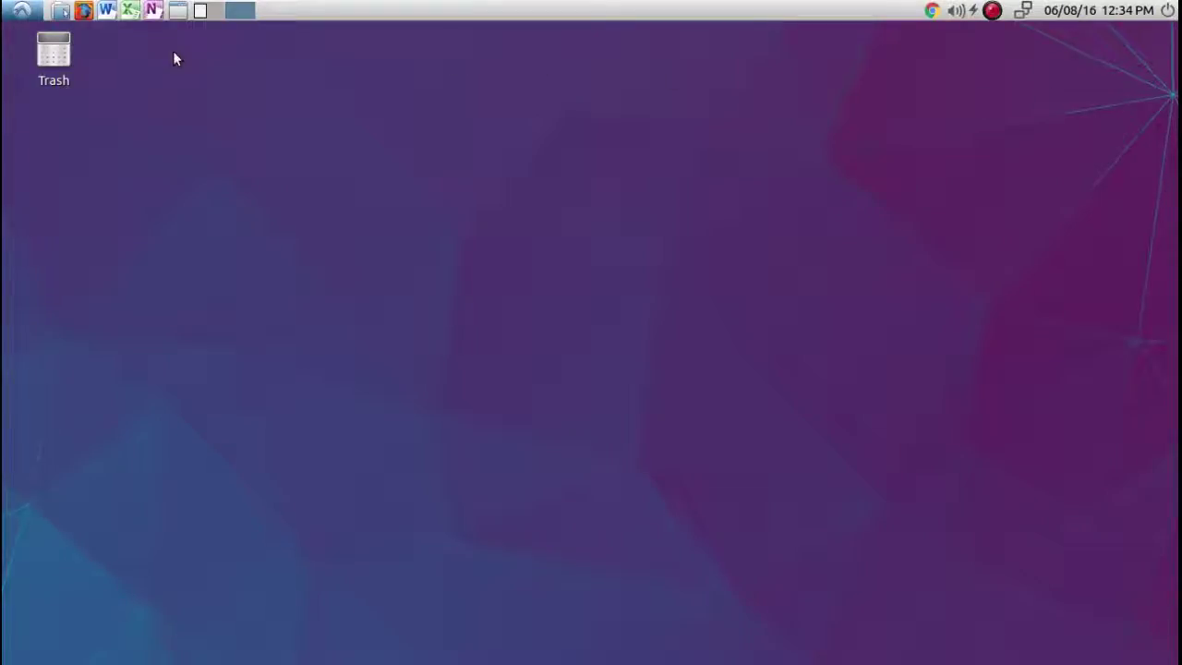
Launch Firefox, search for 'skype', and open the Download Skype page.
click(81, 11)
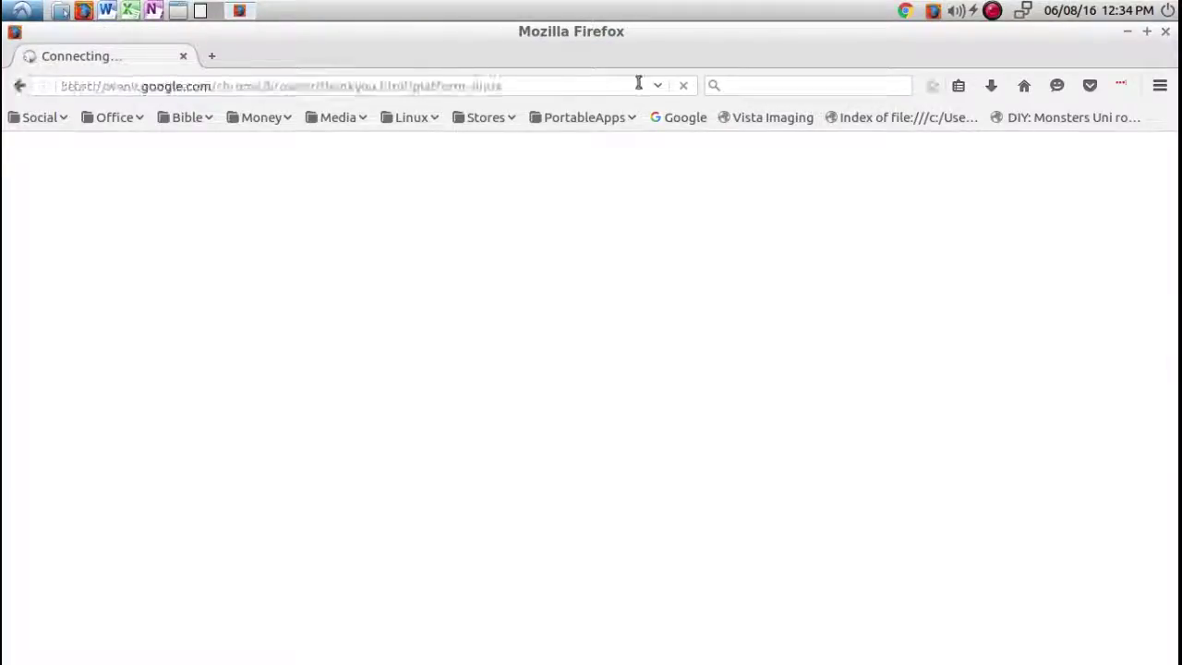
click(743, 86)
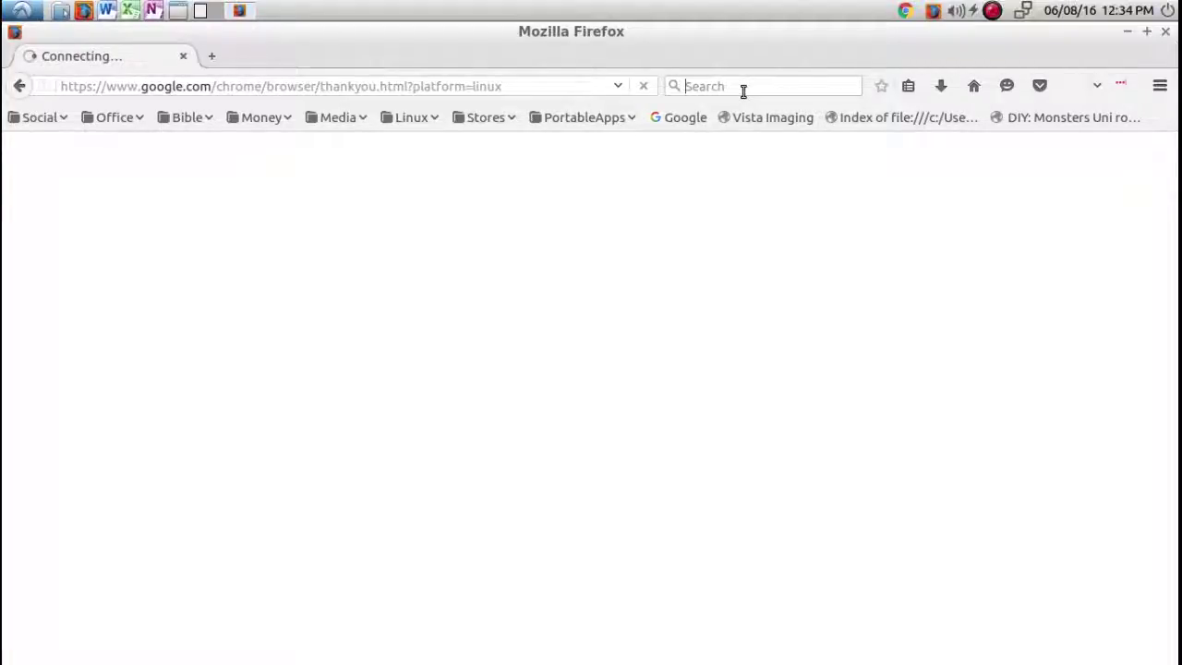
text(sk)
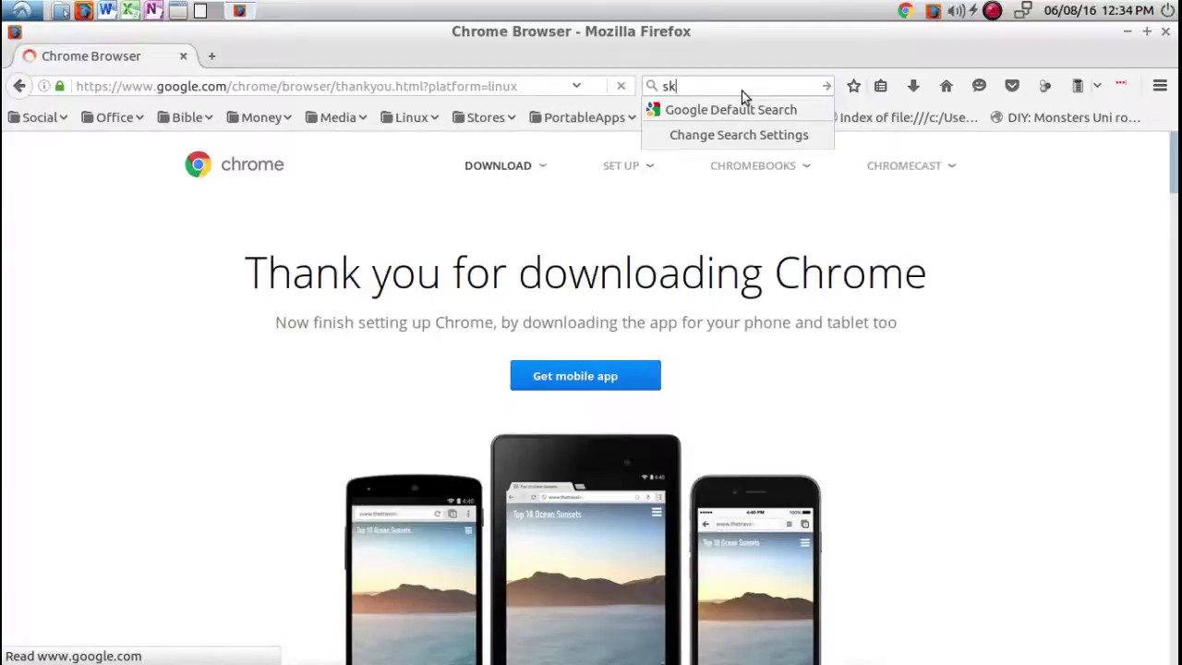
text(ype)
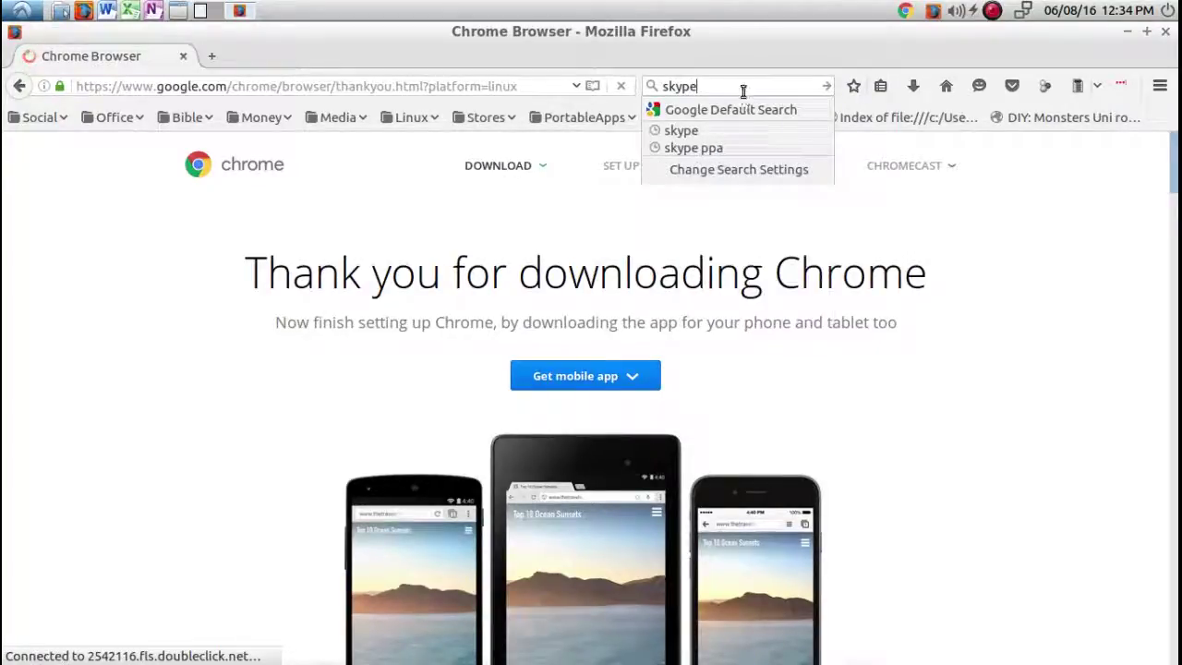
key(Return)
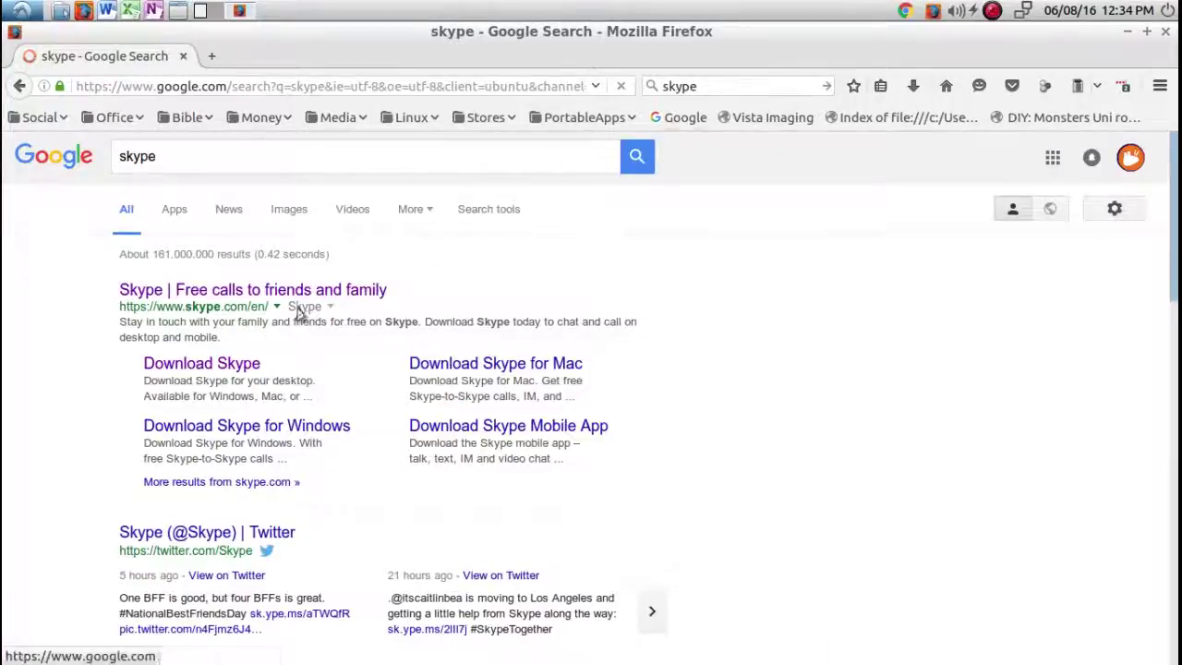
click(180, 365)
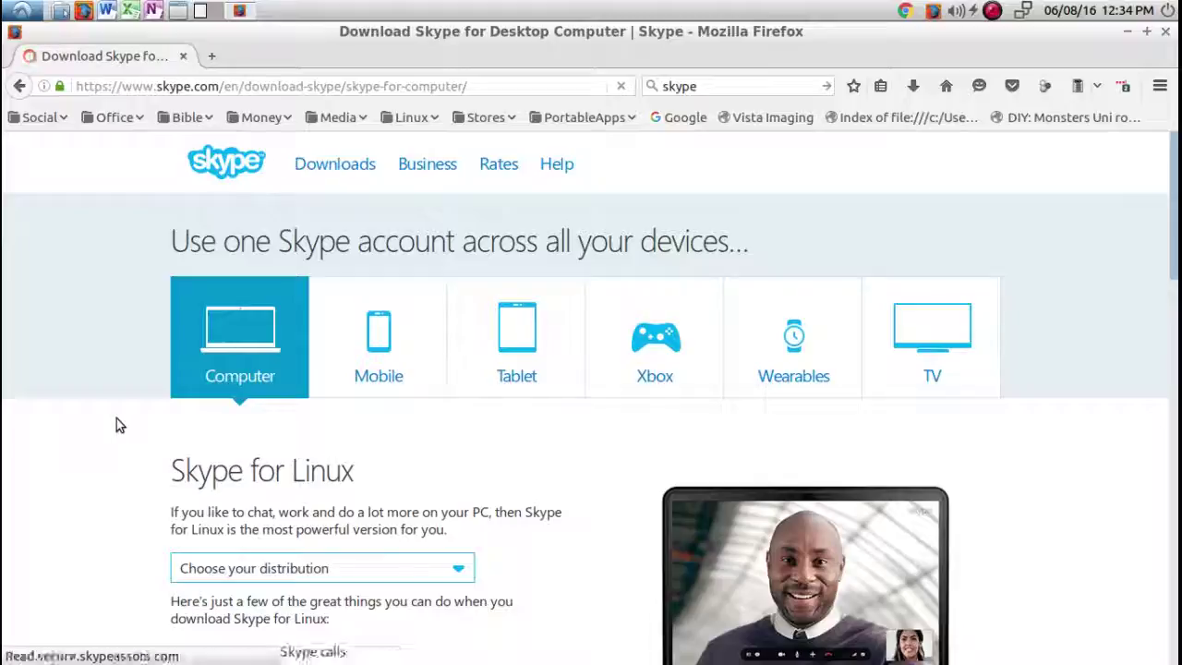
Scroll the page and highlight the Skype for Linux version 4.3 requirement.
scroll(116, 423, down, 3)
scroll(116, 423, down, 2)
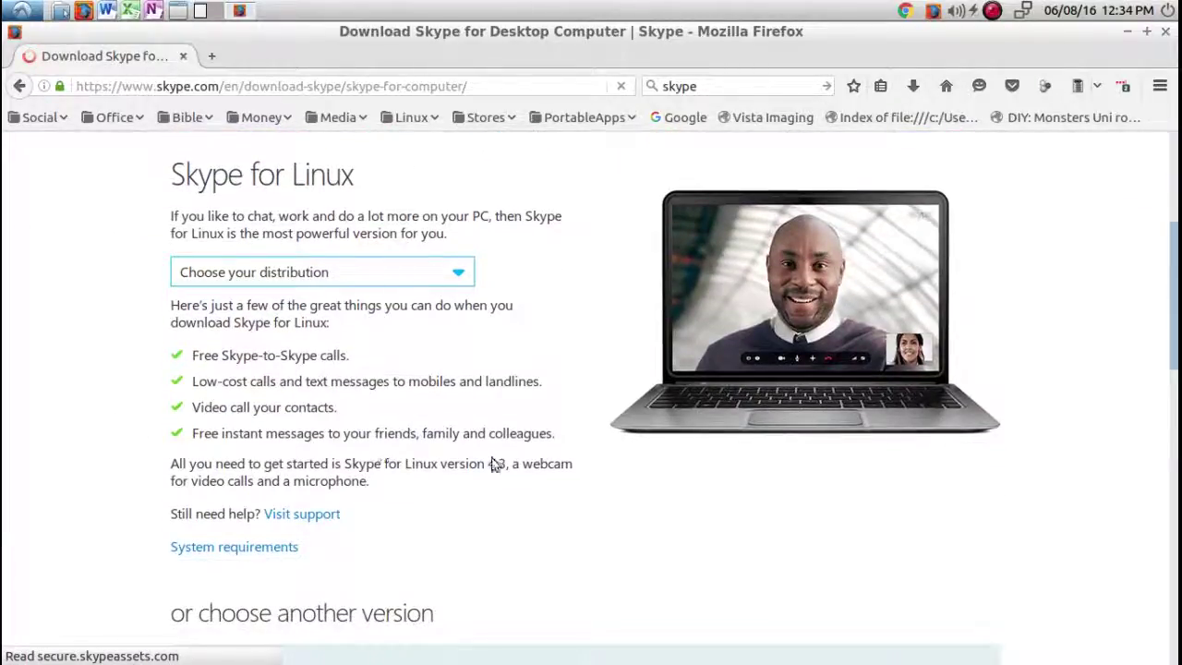
drag(572, 464, 376, 466)
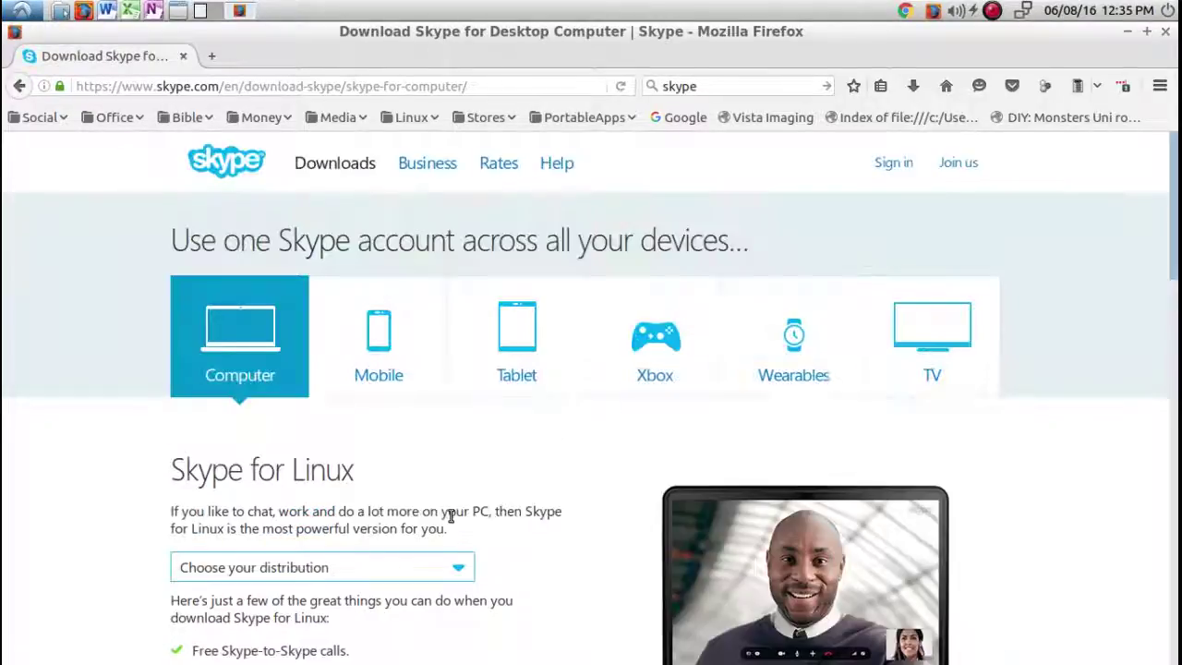
scroll(87, 509, down, 7)
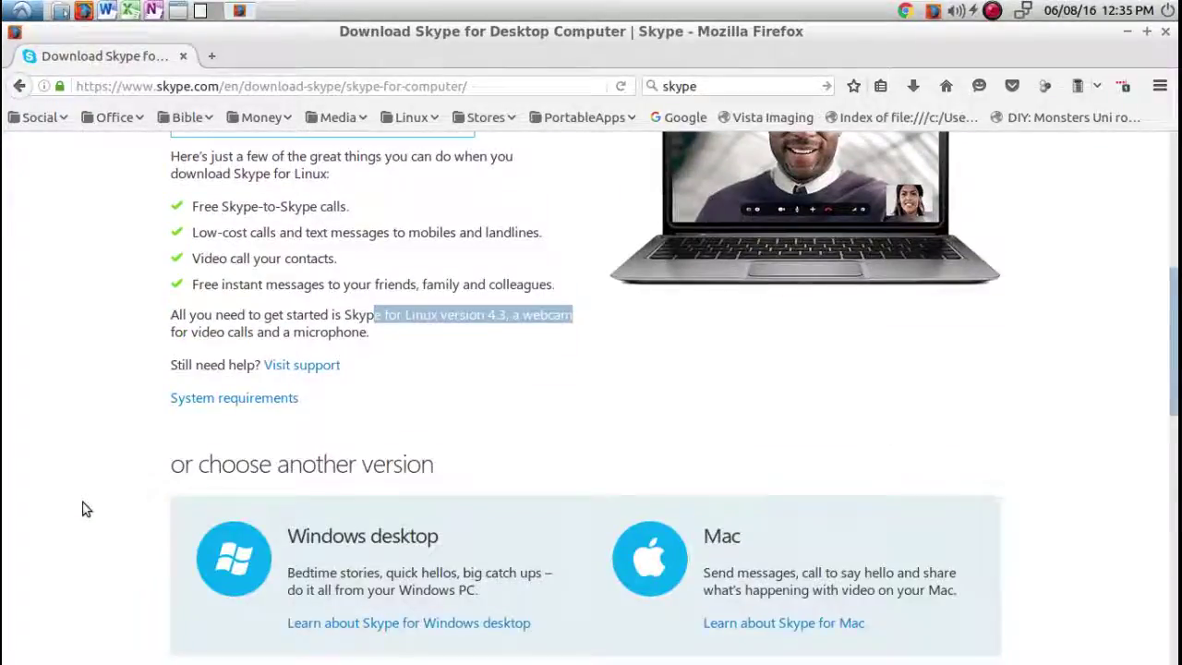
click(86, 448)
scroll(86, 448, up, 2)
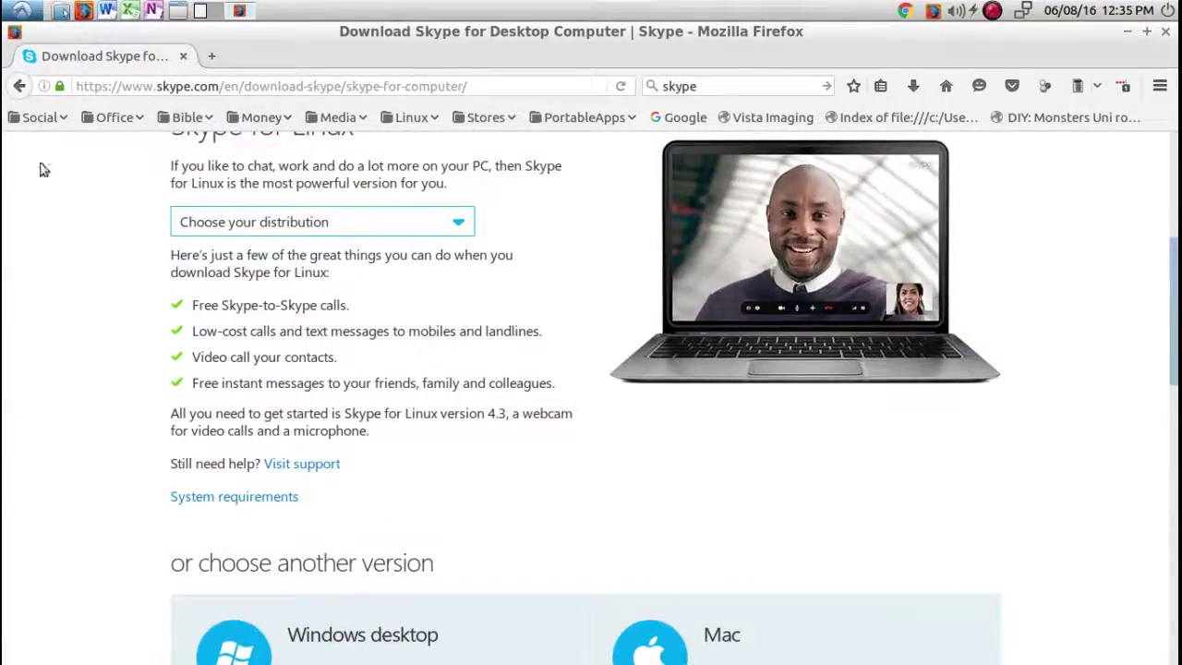
click(21, 10)
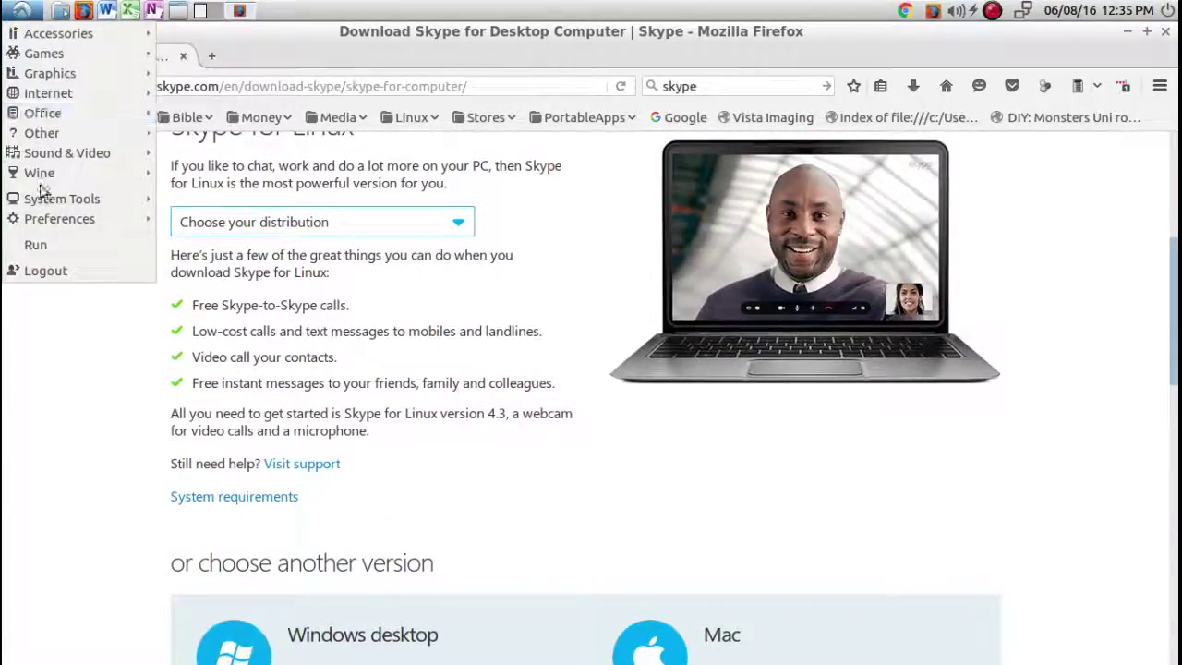
Launch Skype from Menu > Internet and minimize Firefox to reveal its dialog.
mouse_move(39, 93)
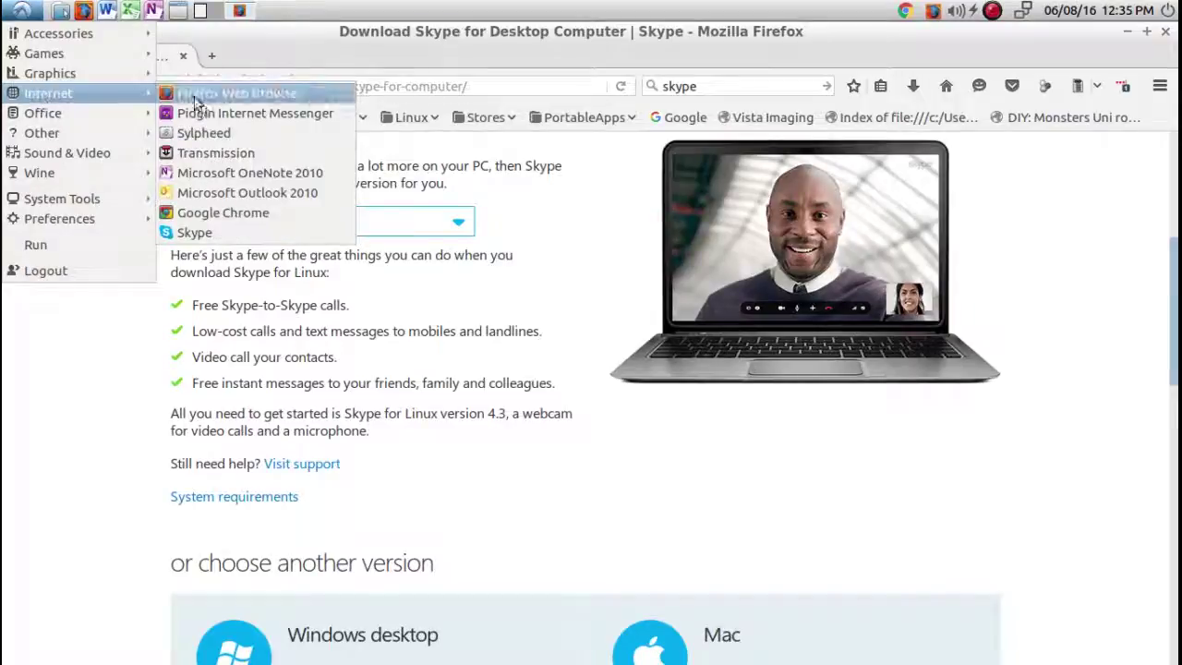
click(211, 233)
click(517, 477)
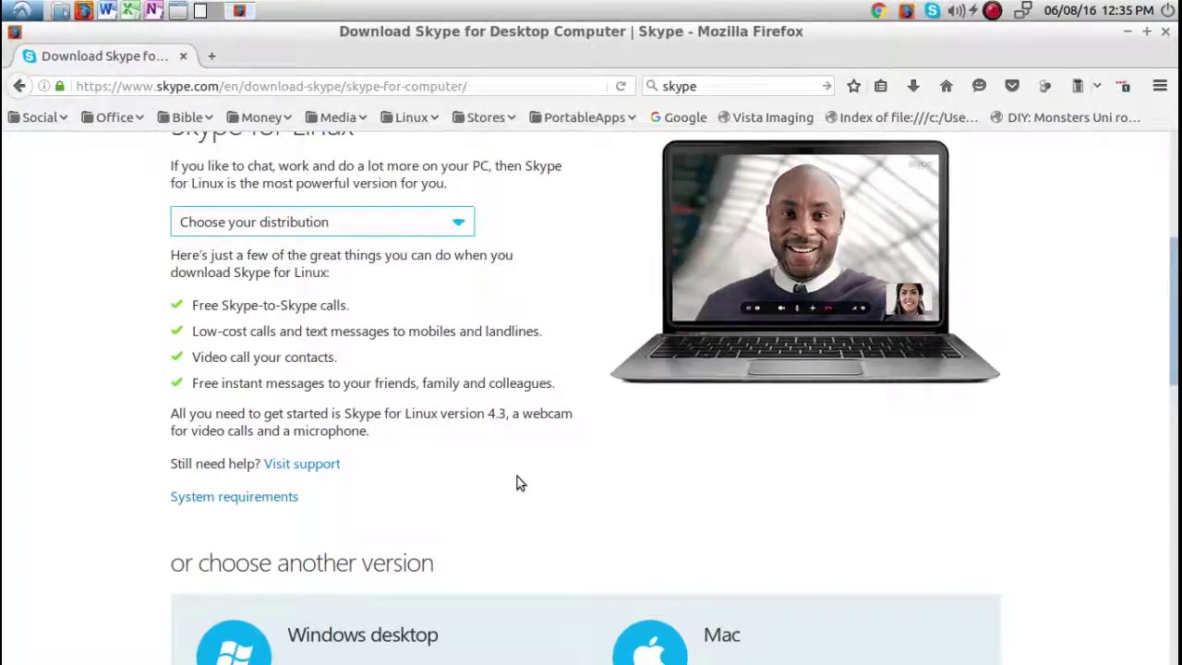
click(1126, 34)
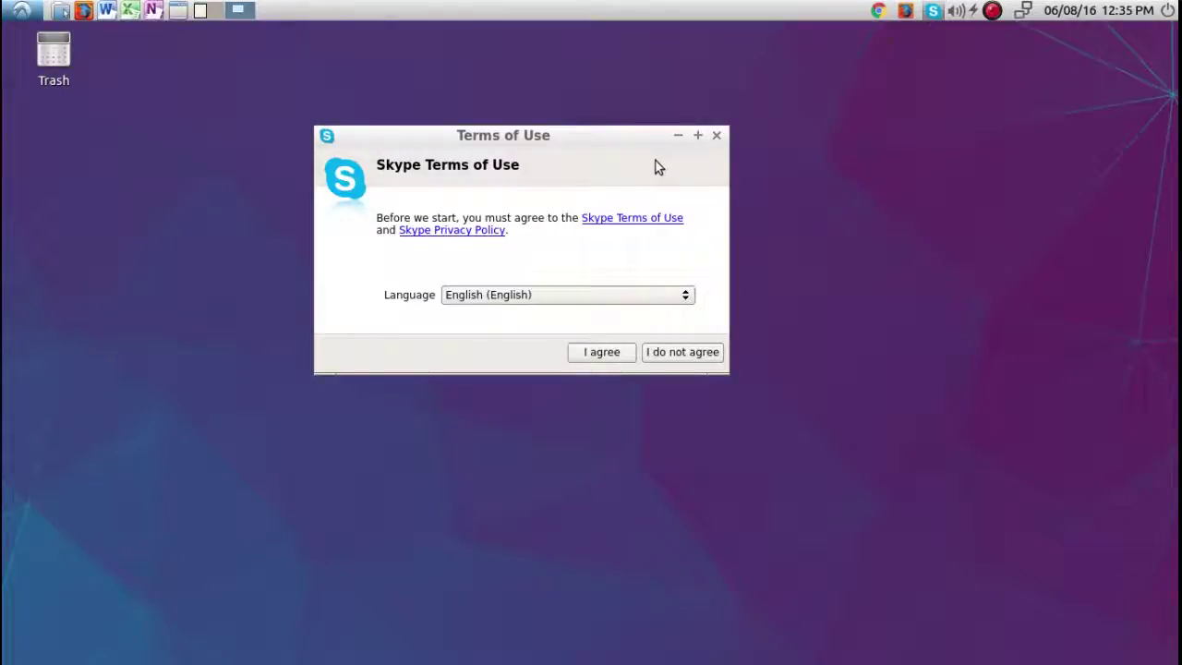
Accept the Skype terms of use, nudge the sign-in window up, then close it.
click(601, 351)
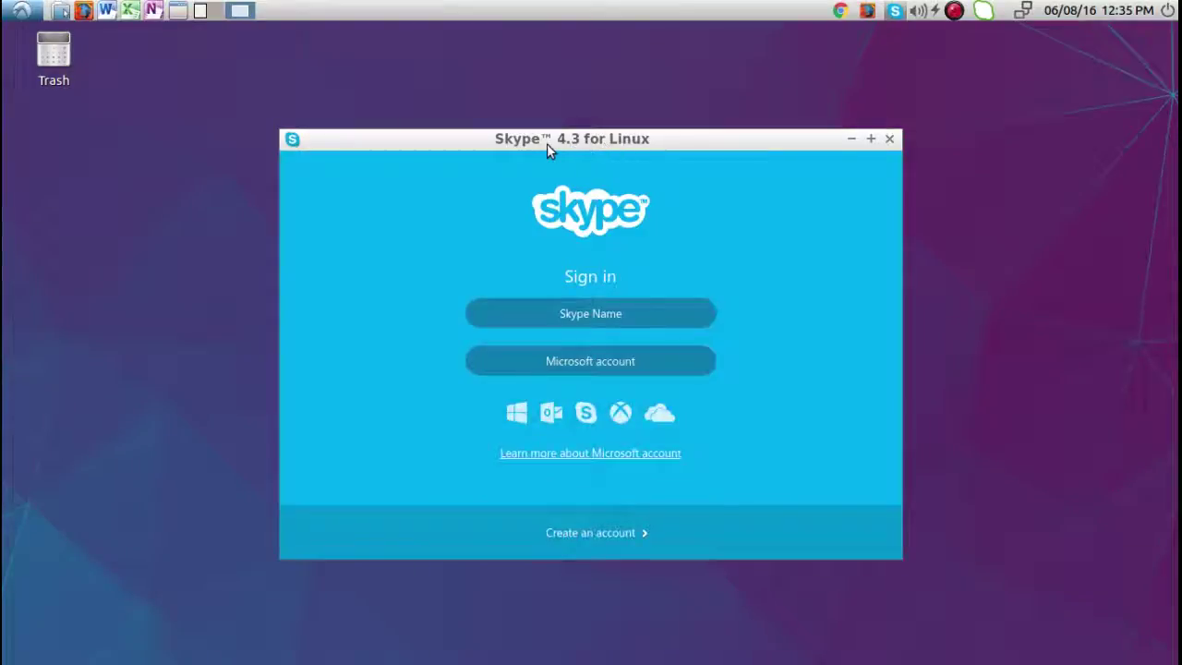
drag(597, 138, 597, 115)
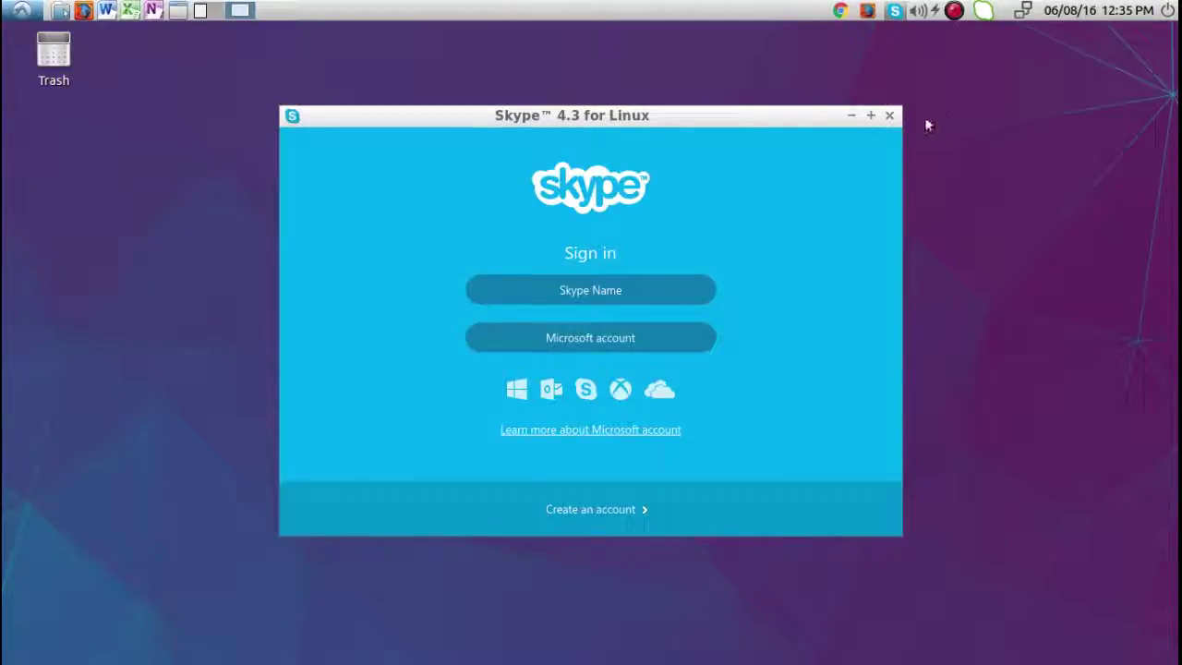
click(888, 116)
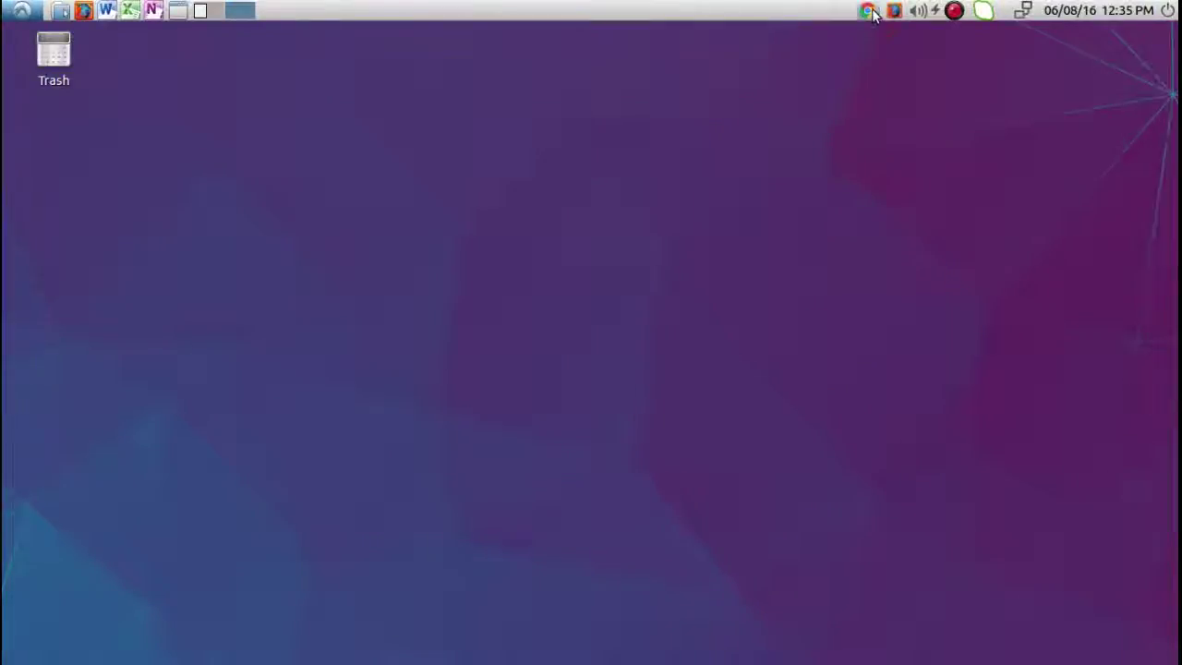
Reopen Chrome, close the LastPass welcome tab, and quit the Chrome window.
click(869, 12)
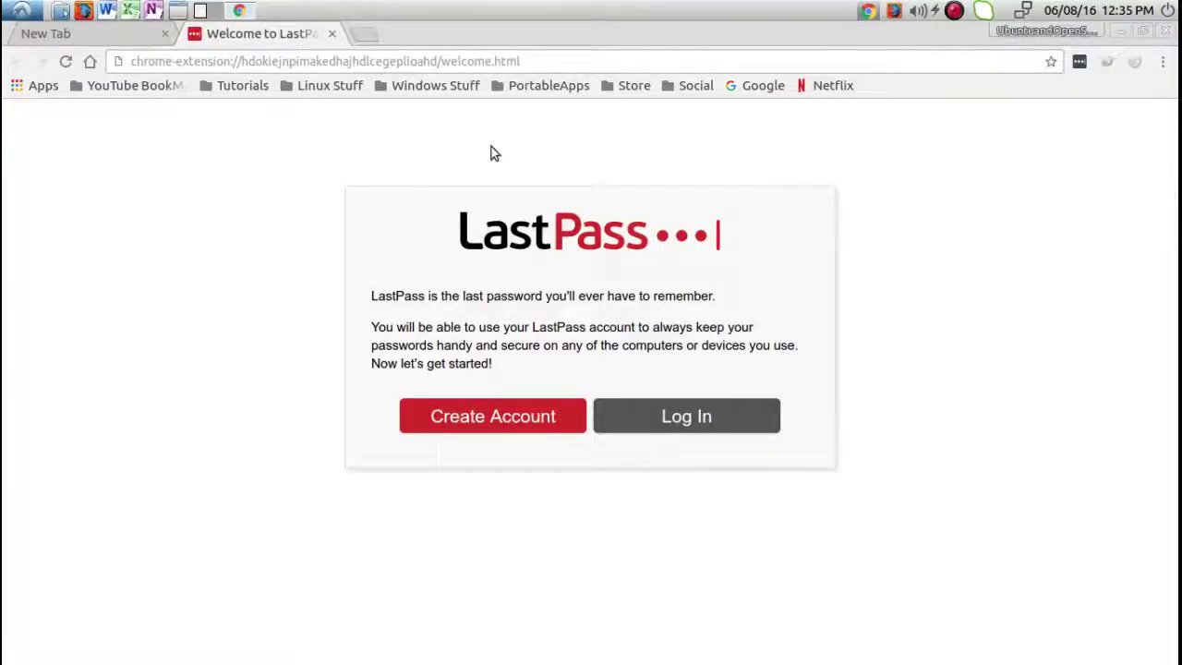
click(332, 33)
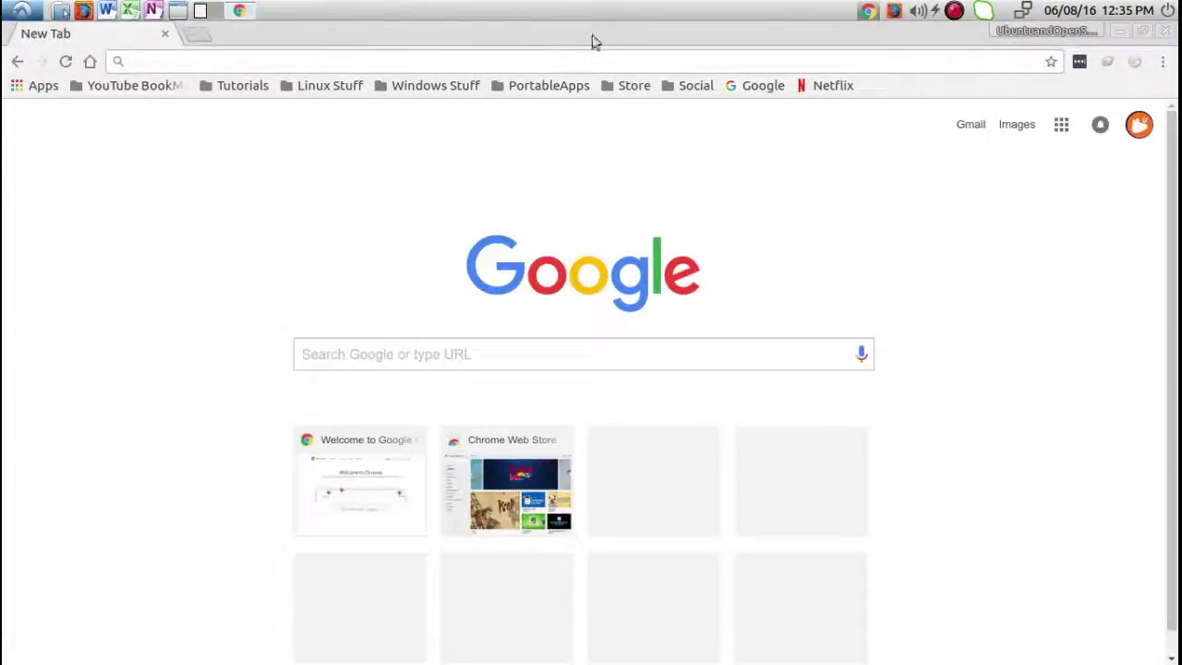
click(1166, 32)
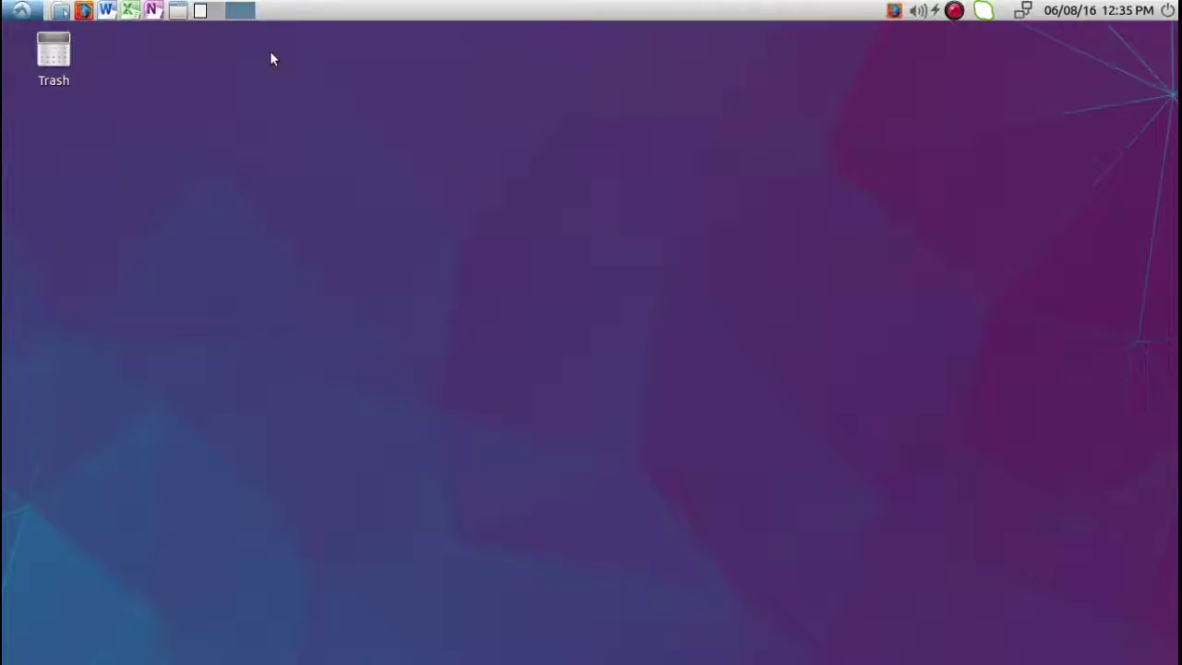
click(954, 11)
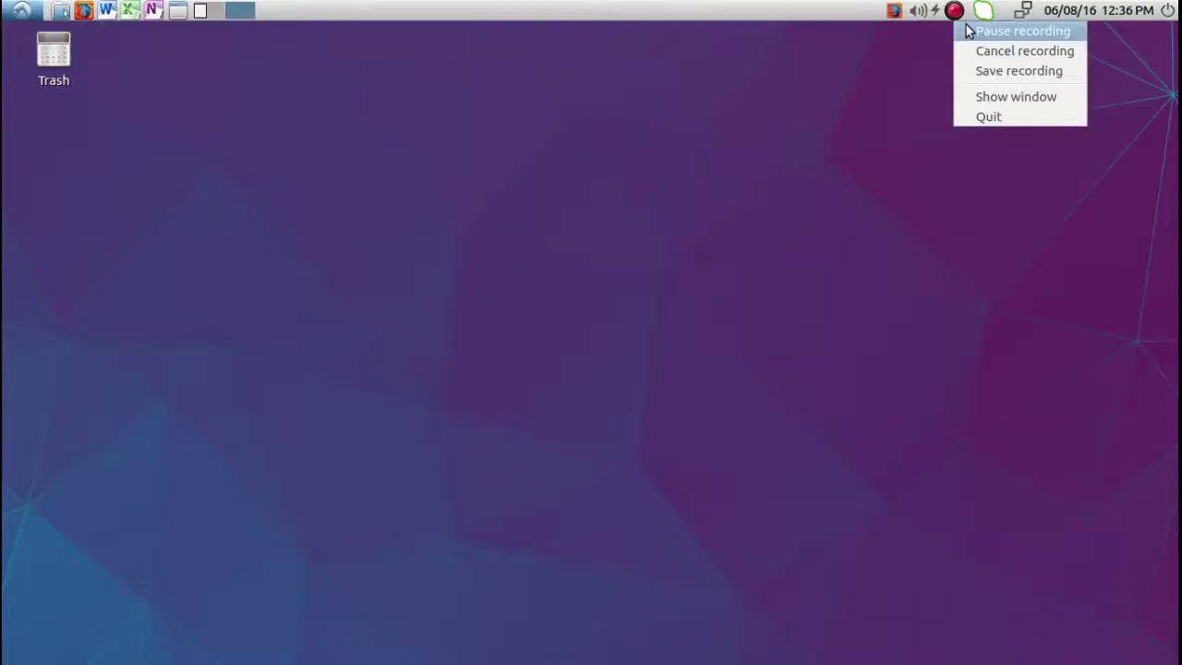
Pause the screen recording and open the application menu's Internet section.
click(978, 31)
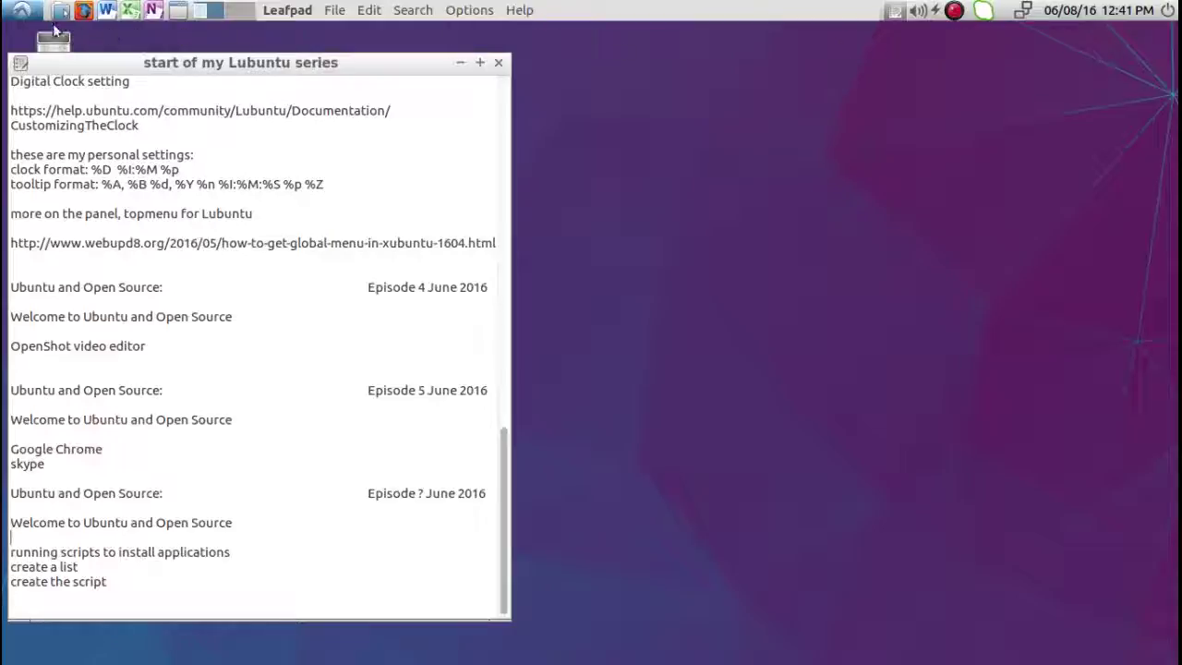
click(21, 10)
mouse_move(45, 95)
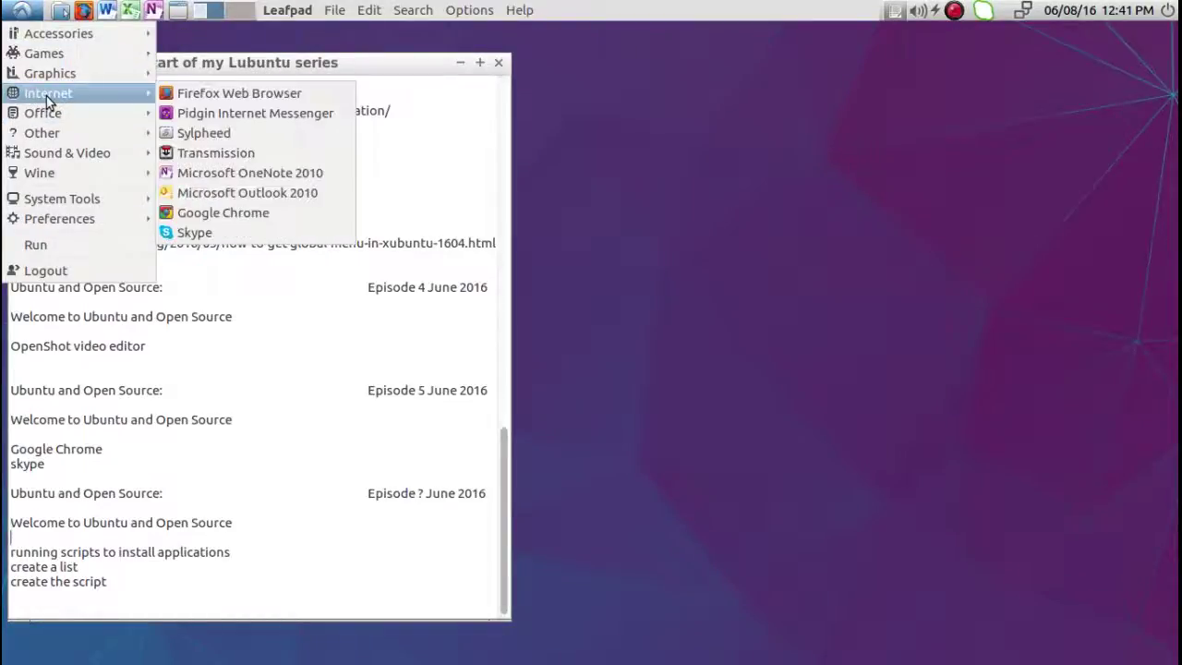
Launch Google Chrome from the Internet menu and go to Netflix.
click(223, 212)
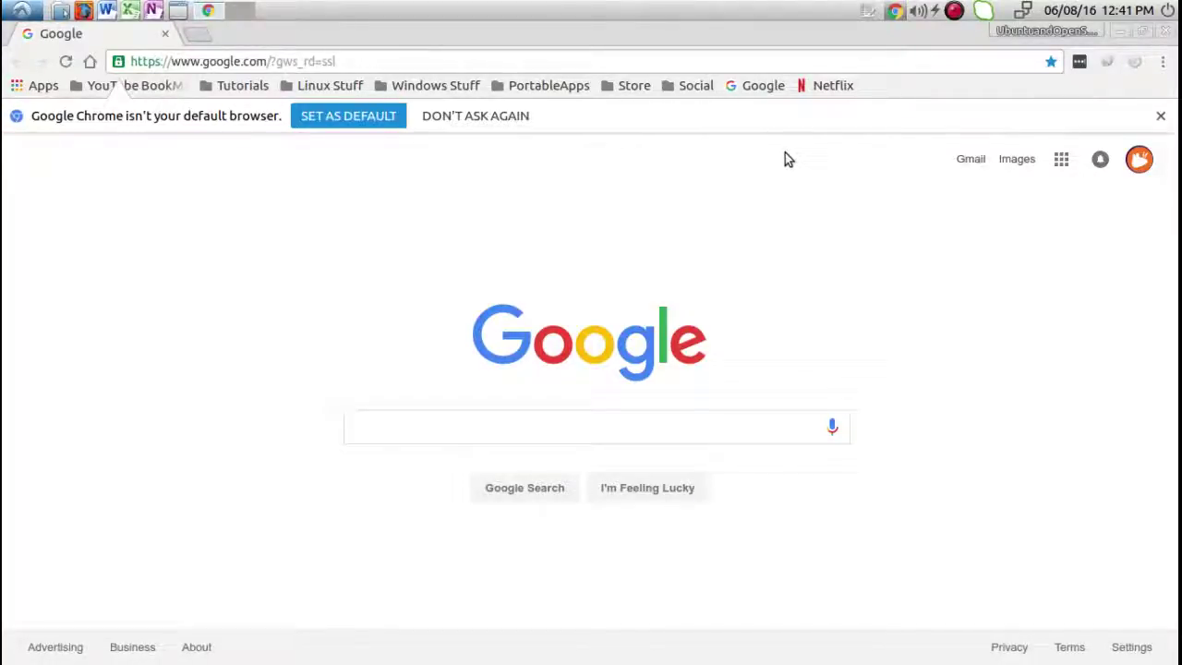
click(846, 91)
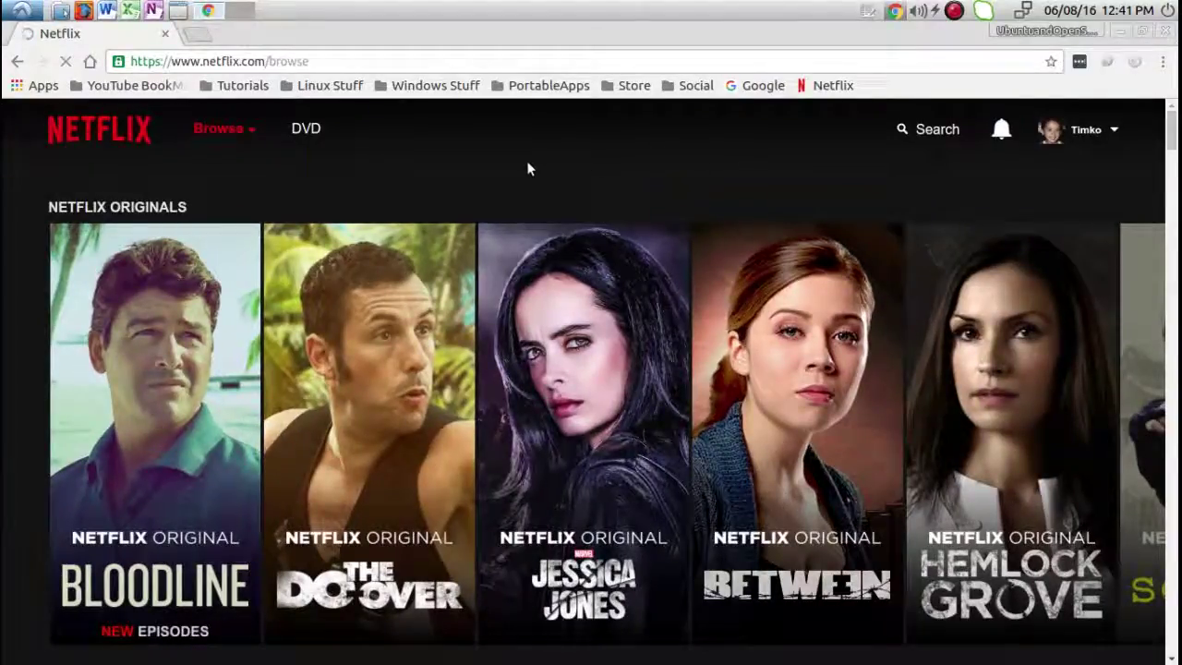
Scroll the Netflix browse page, select the netflix.com/browse address, then close Chrome.
scroll(528, 169, down, 8)
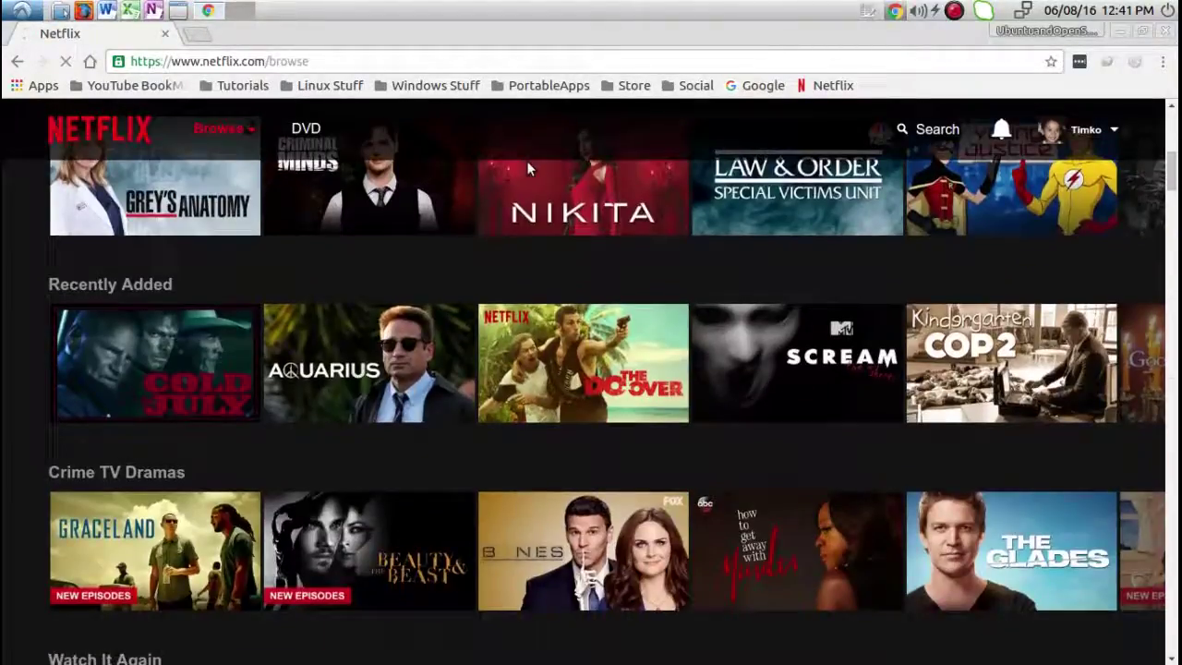
scroll(528, 168, down, 2)
scroll(528, 168, up, 8)
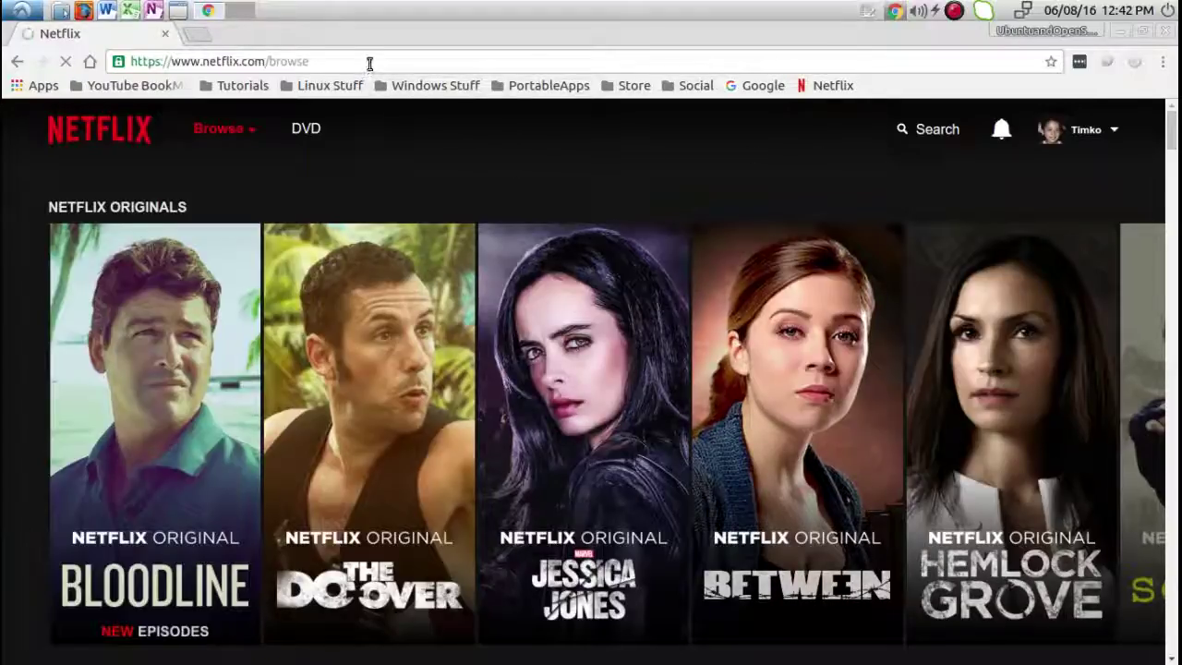
click(443, 63)
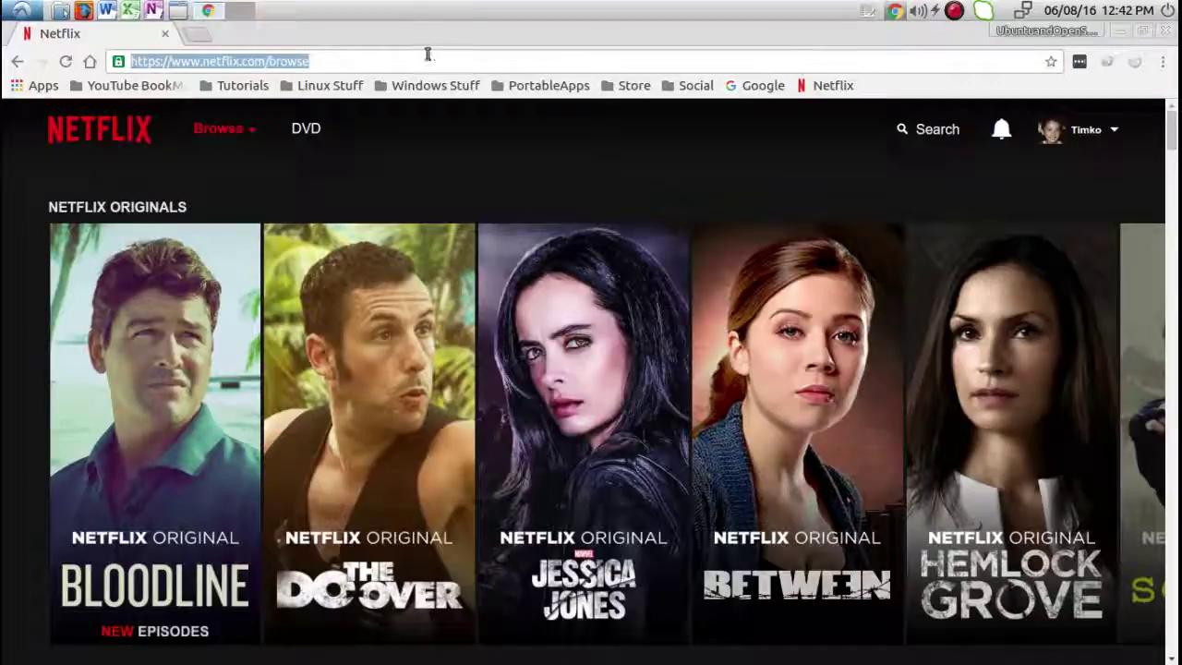
drag(327, 57, 127, 61)
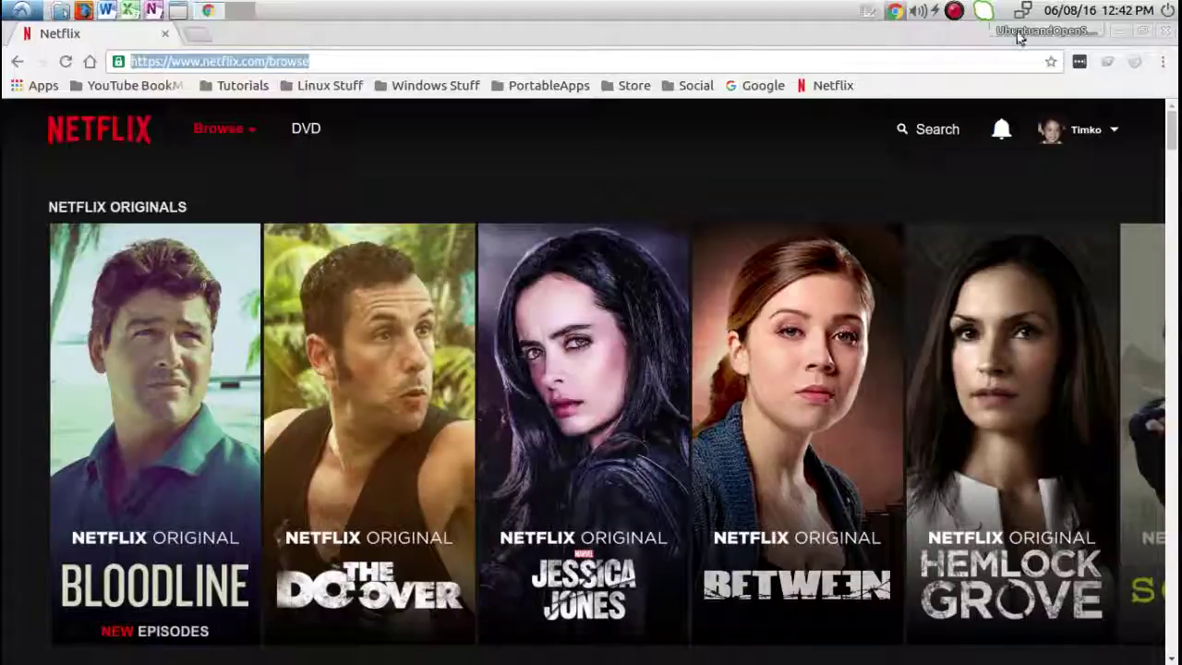
click(1166, 33)
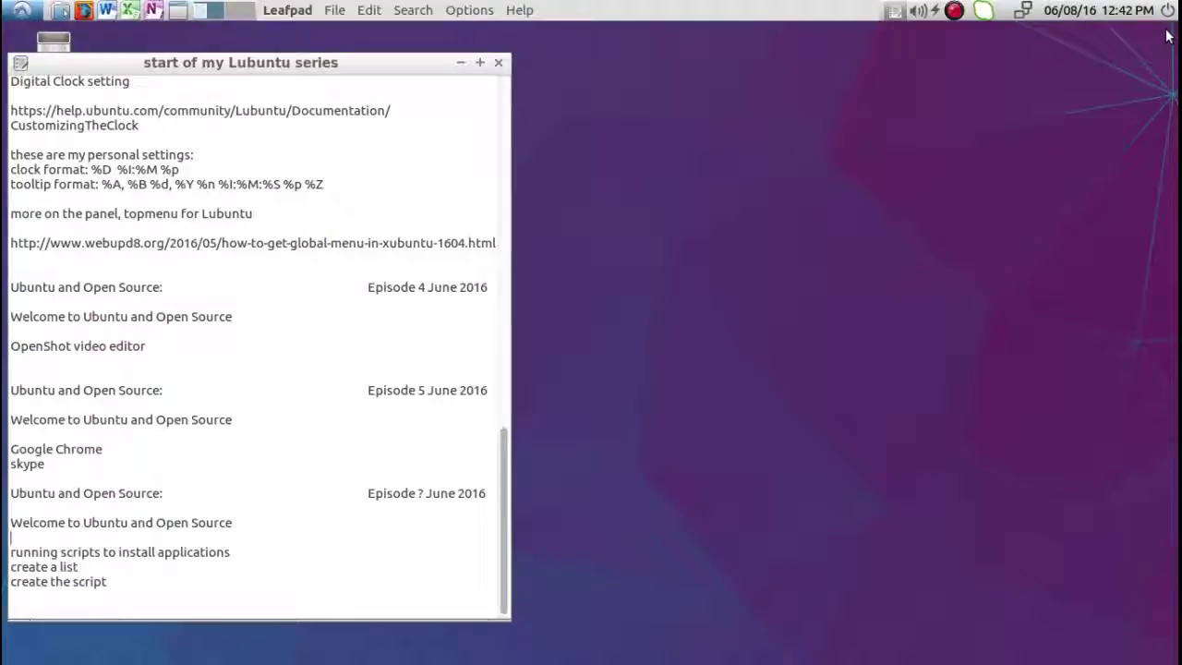